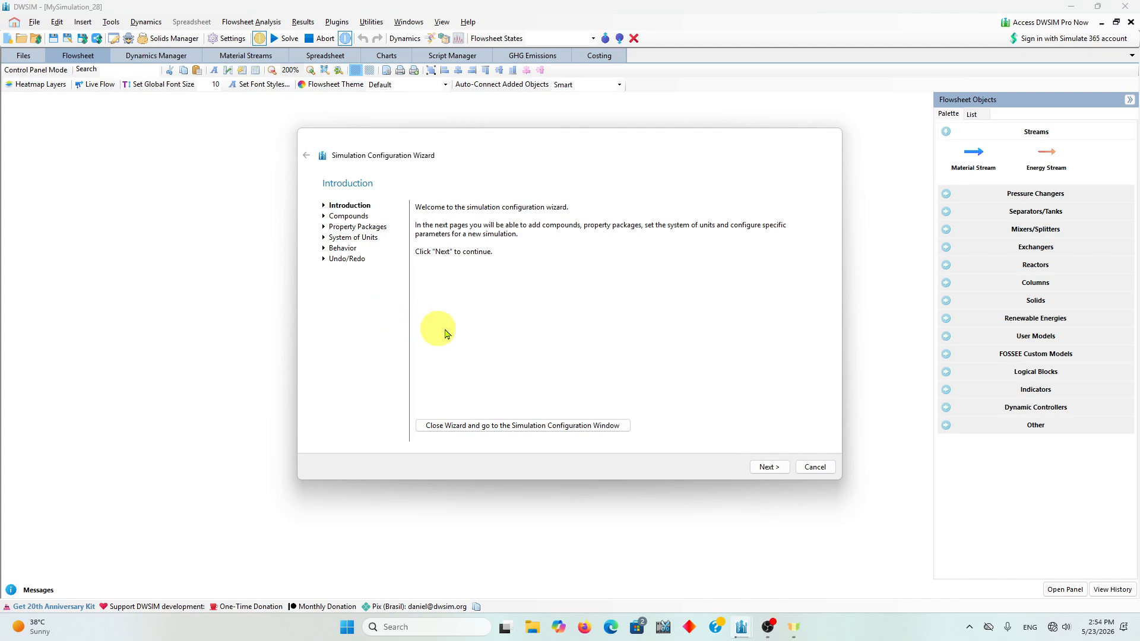
- Accept methane as the simulation's compound and add Raoult's Law as the property package
{"action": "left_click", "coordinate": [769, 467]}
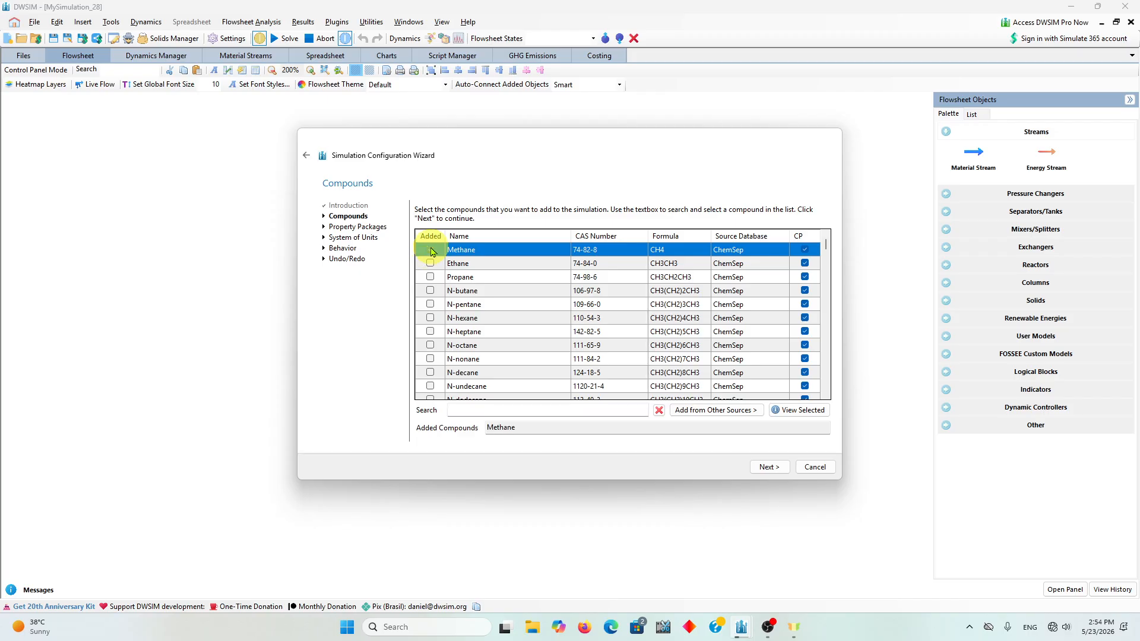
{"action": "left_click", "coordinate": [768, 468]}
{"action": "left_click", "coordinate": [520, 259]}
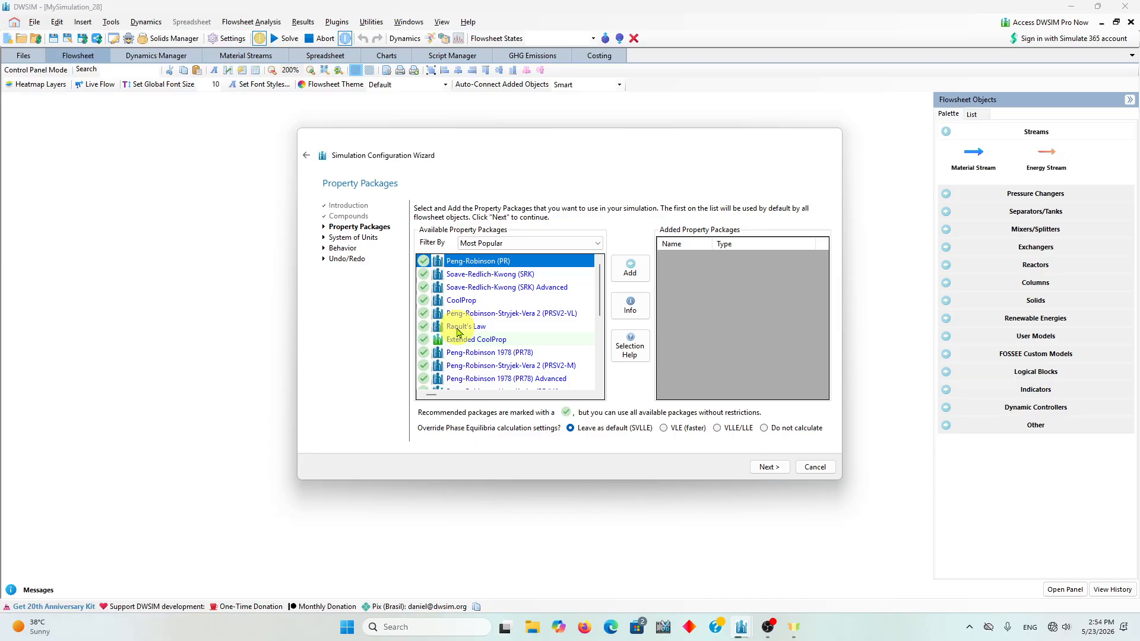
{"action": "double_click", "coordinate": [458, 330]}
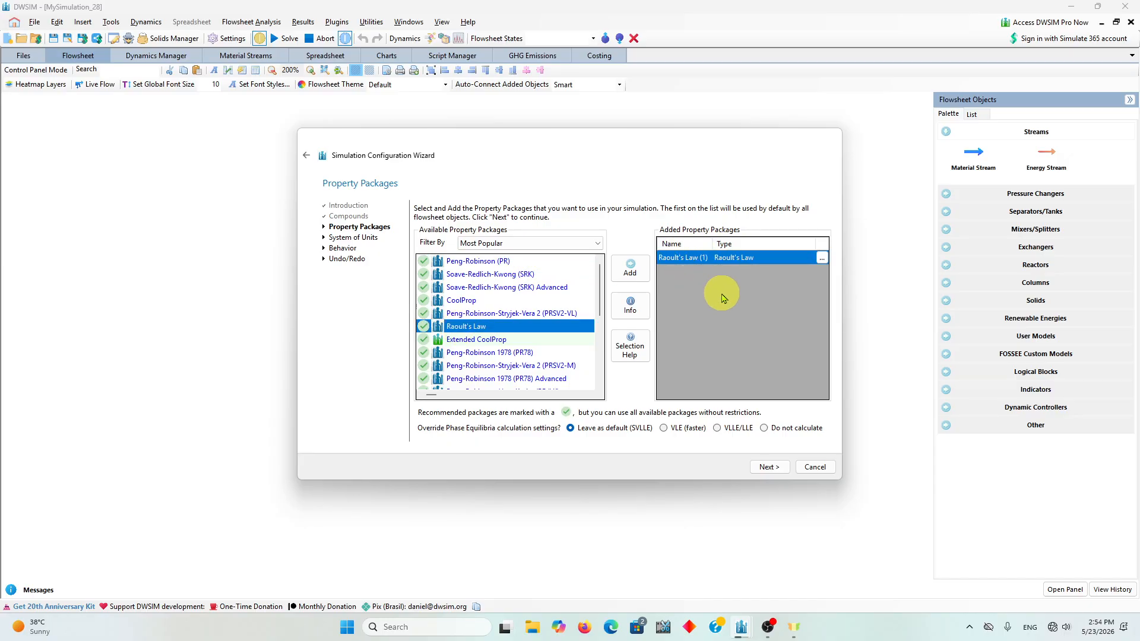
{"action": "left_click", "coordinate": [769, 468]}
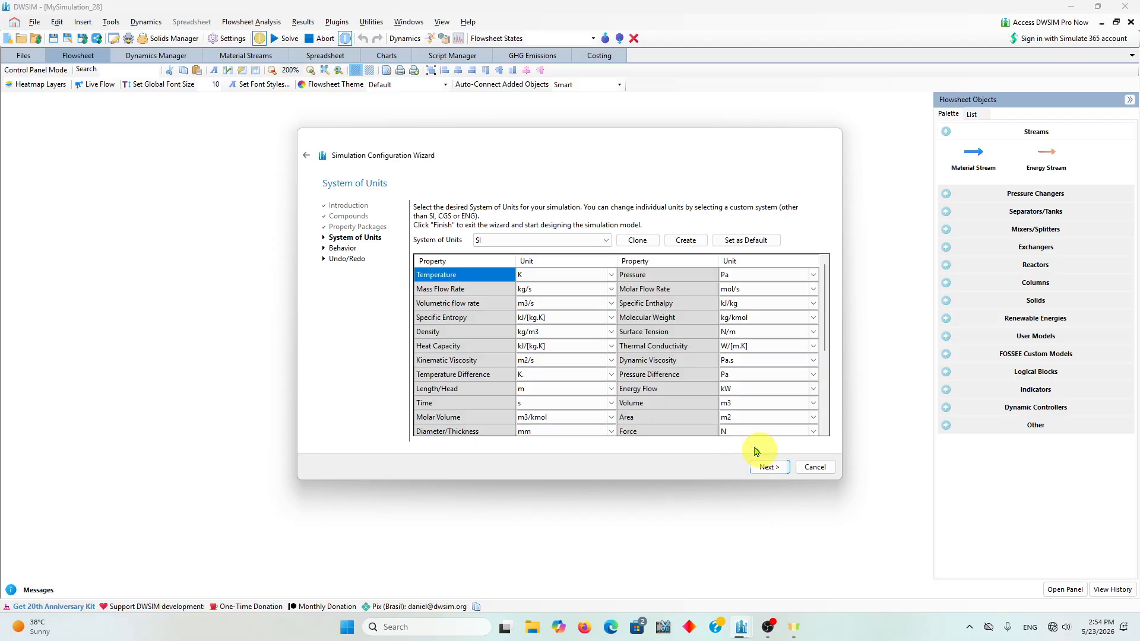
- Choose the C5 system of units and set its temperature unit to K and pressure unit to atm
{"action": "left_click", "coordinate": [600, 240]}
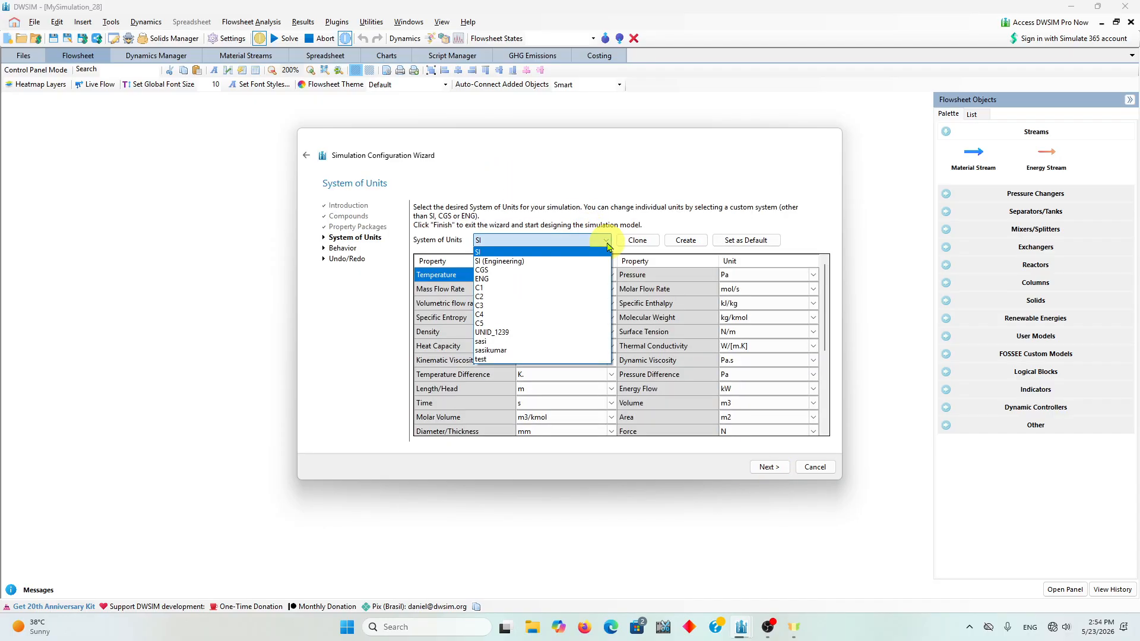
{"action": "left_click", "coordinate": [498, 323]}
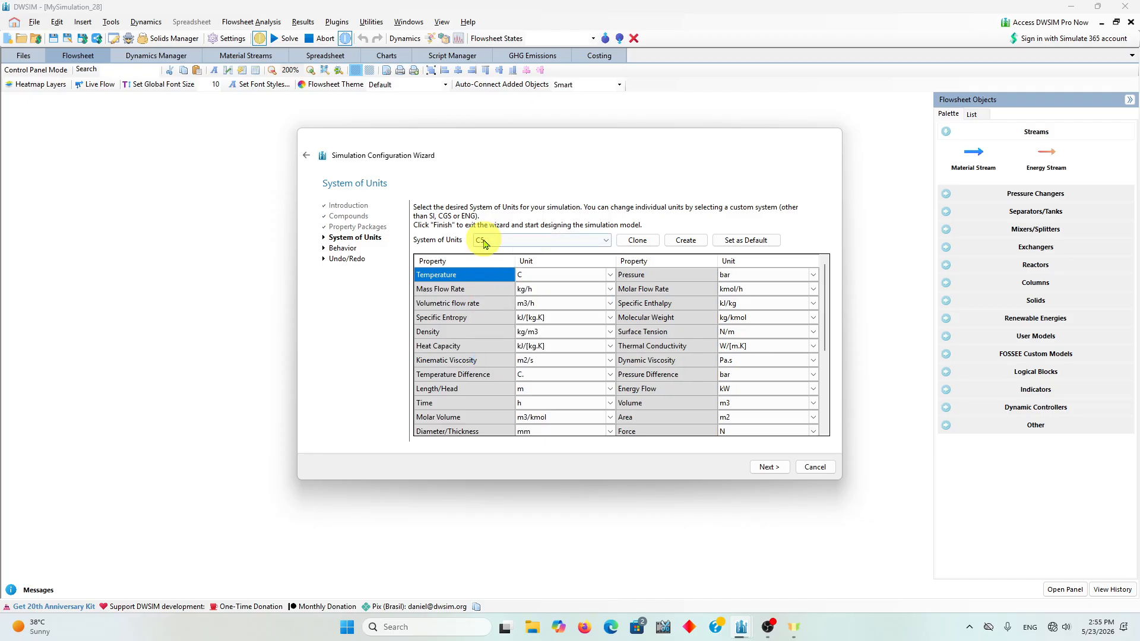
{"action": "left_click", "coordinate": [610, 275]}
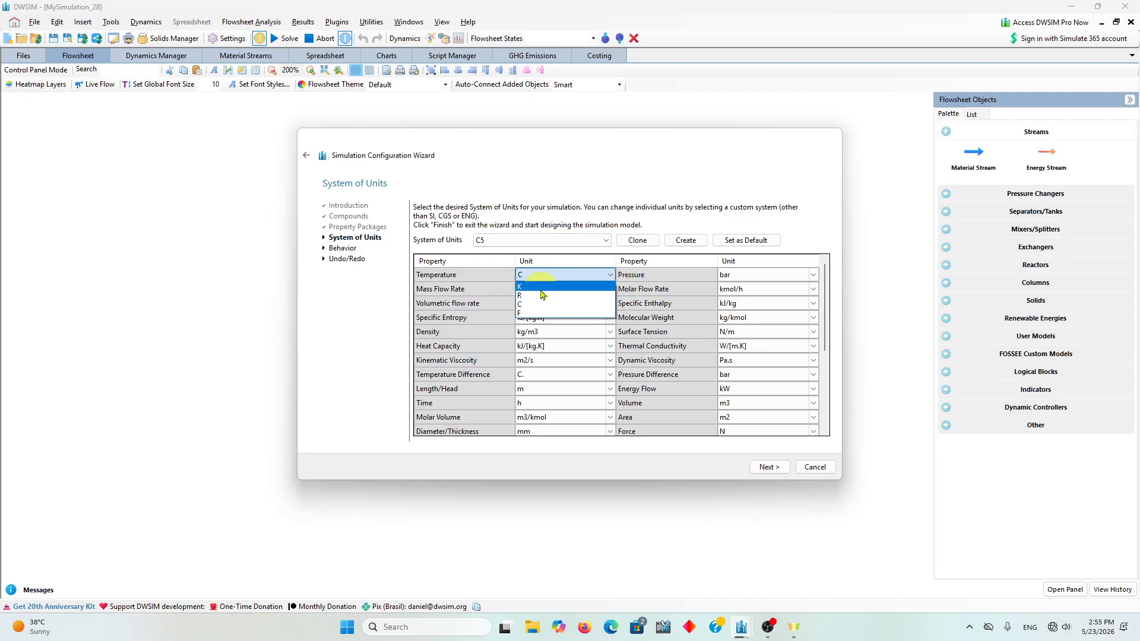
{"action": "left_click", "coordinate": [544, 289]}
{"action": "left_click", "coordinate": [812, 275]}
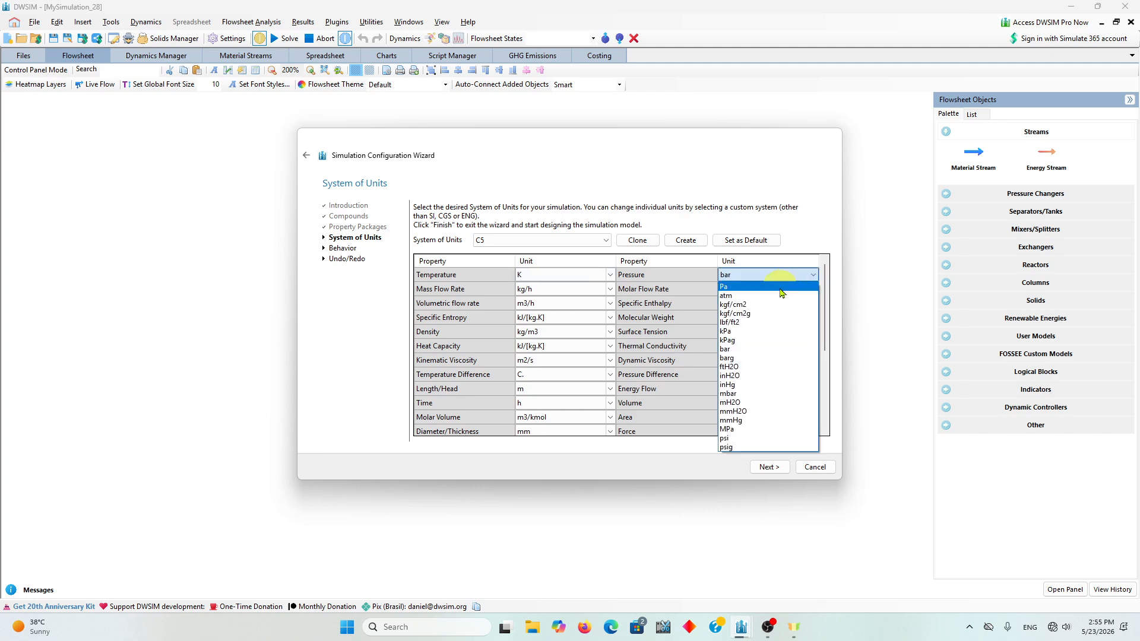
{"action": "left_click", "coordinate": [747, 300]}
- Set the mass flow rate unit to kg/s and complete the configuration wizard with the remaining settings left at their defaults
{"action": "left_click", "coordinate": [522, 303]}
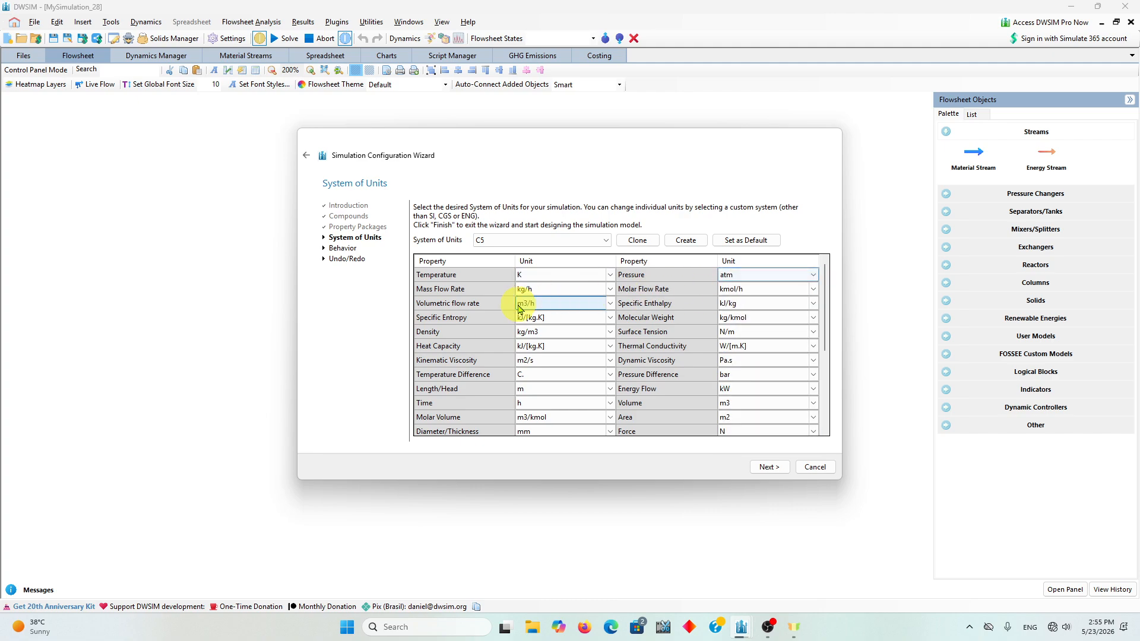
{"action": "left_click", "coordinate": [555, 291]}
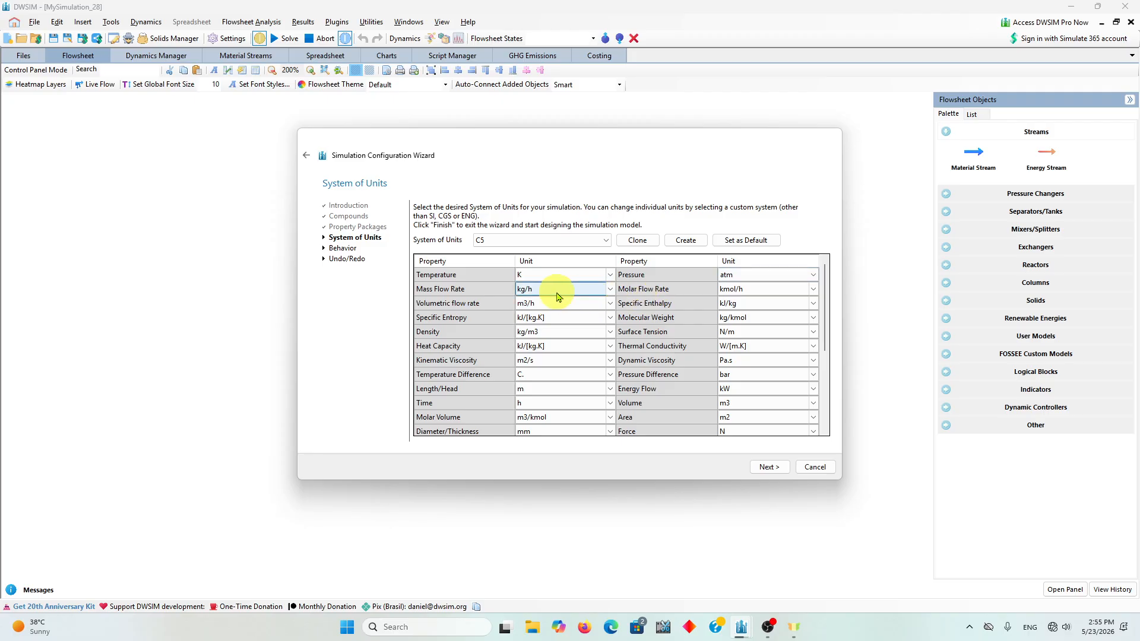
{"action": "left_click", "coordinate": [610, 290]}
{"action": "left_click", "coordinate": [534, 319]}
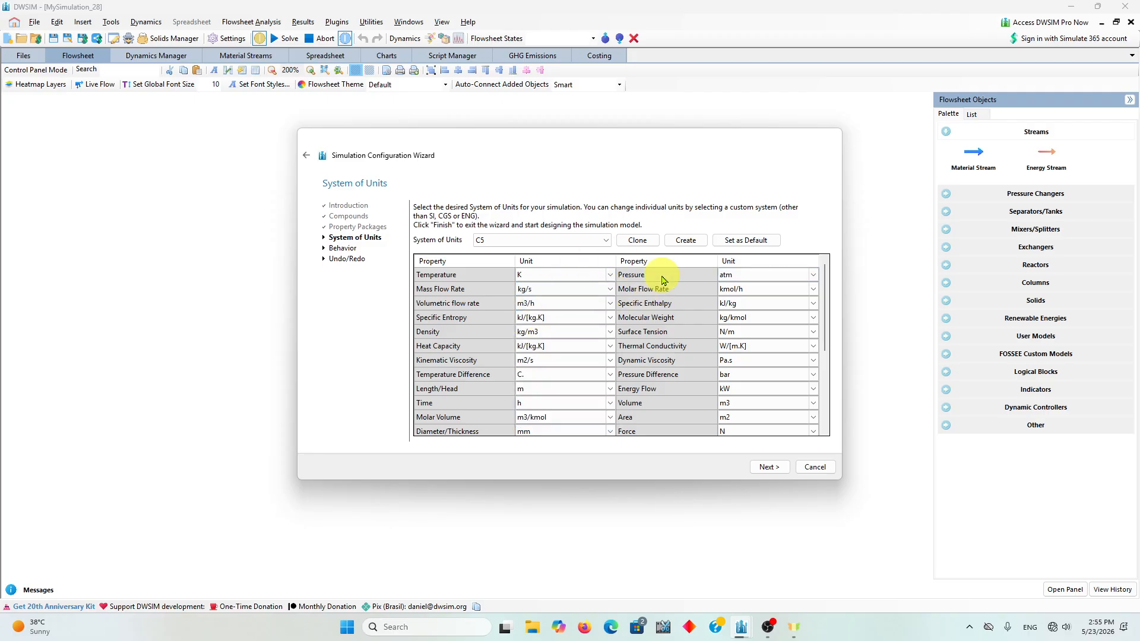
{"action": "left_click", "coordinate": [765, 472]}
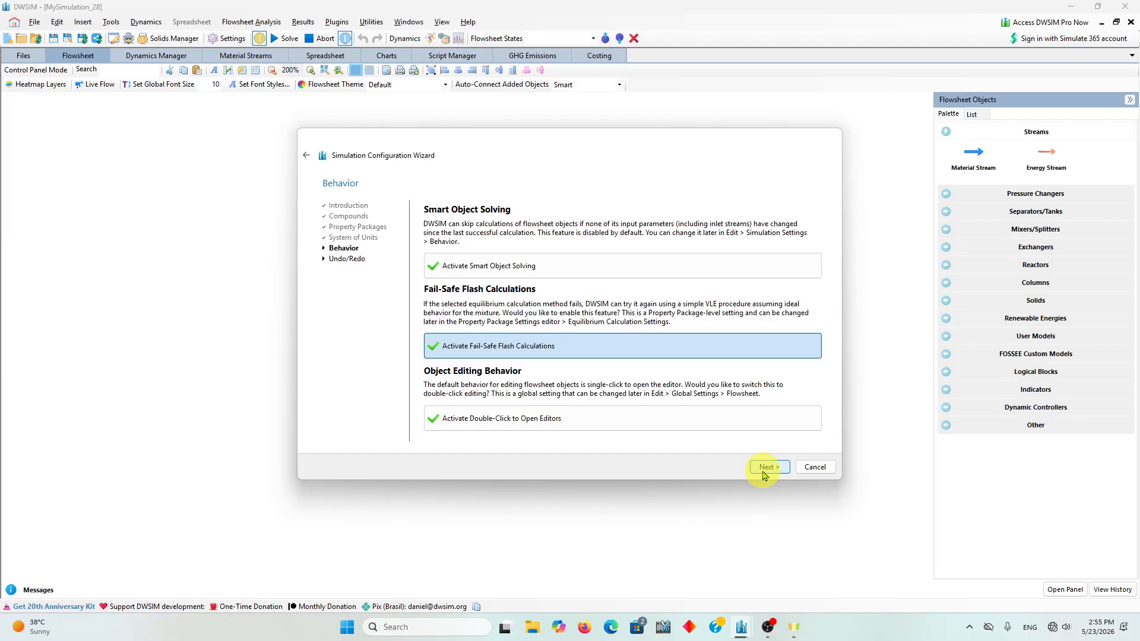
{"action": "left_click", "coordinate": [765, 472]}
{"action": "left_click", "coordinate": [766, 472]}
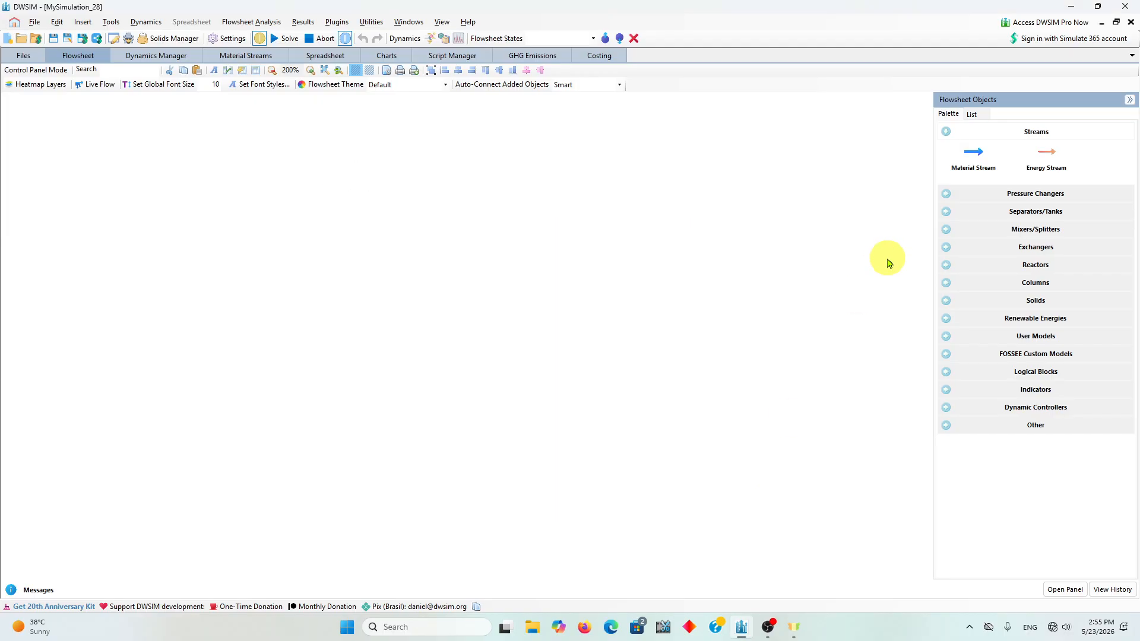
- Place a compressor with its auto-connected inlet, outlet and energy streams on the empty flowsheet
{"action": "left_click", "coordinate": [1032, 195]}
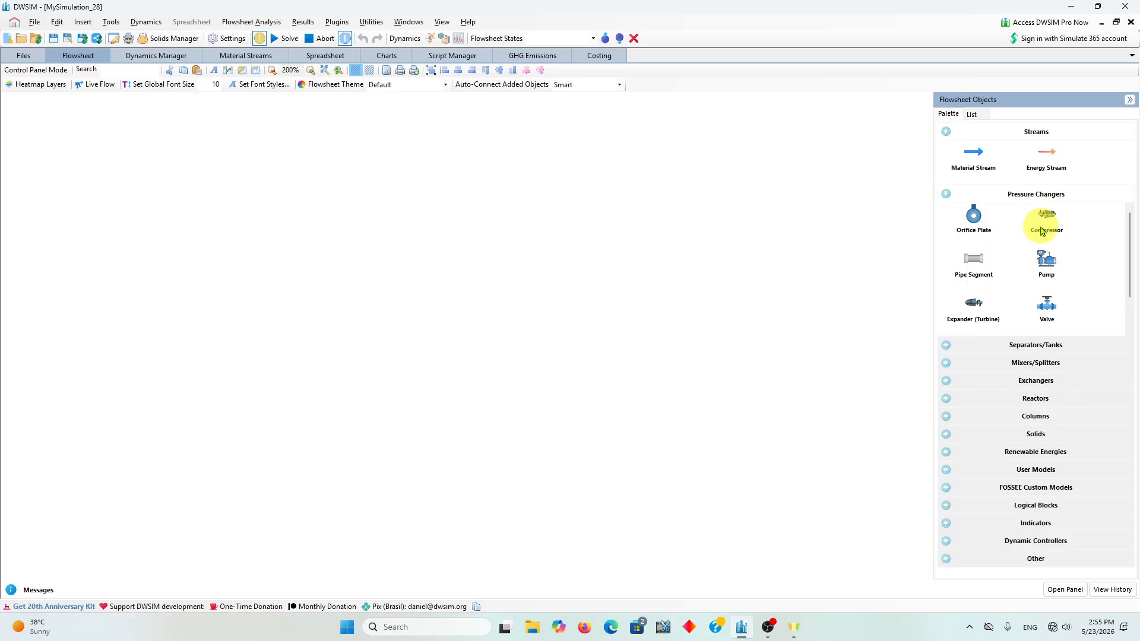
{"action": "left_click_drag", "start_coordinate": [1049, 223], "coordinate": [361, 252]}
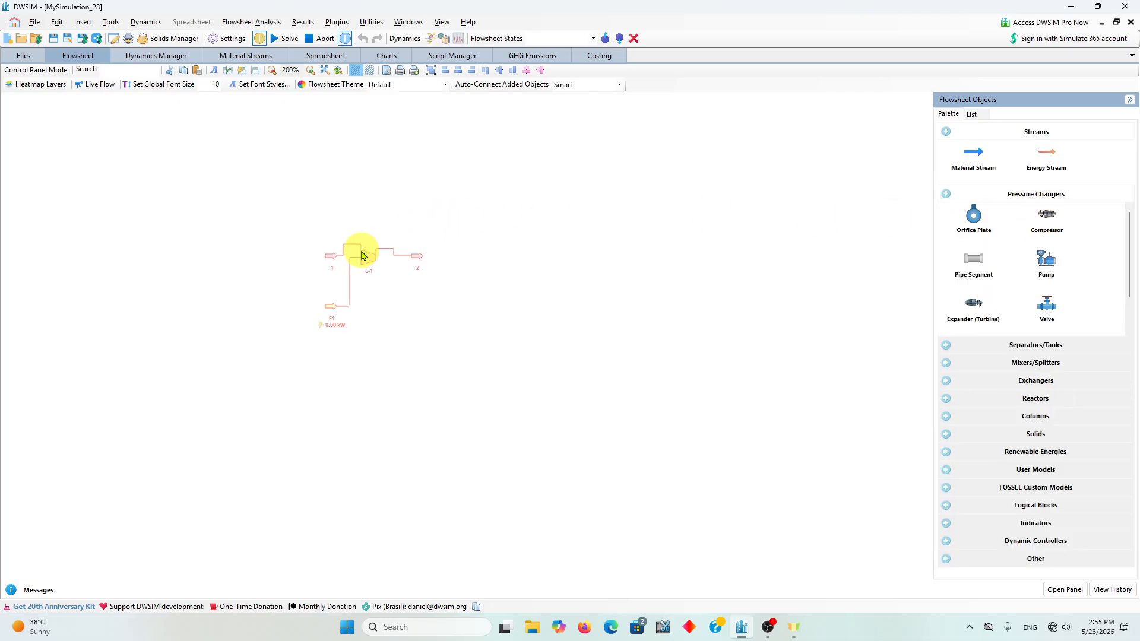
{"action": "scroll", "coordinate": [361, 252], "scroll_direction": "up", "scroll_amount": 5}
{"action": "left_click_drag", "start_coordinate": [367, 330], "coordinate": [441, 326]}
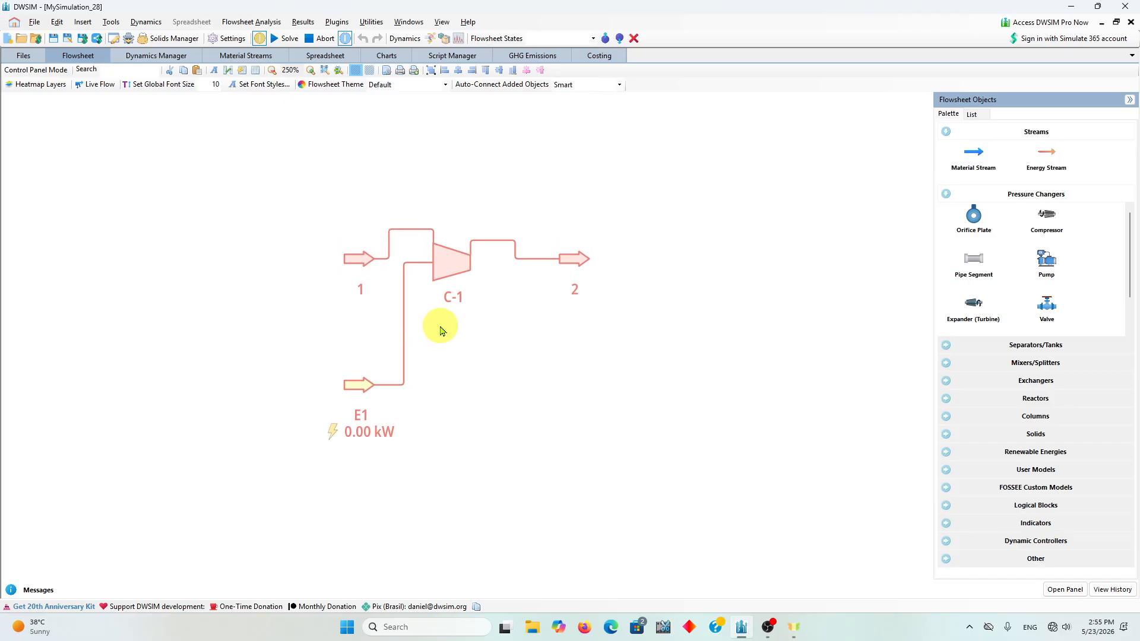
- Specify inlet stream 1 at 298.15 K, 1 atm and 1 kg/s, and check its methane mole fraction
{"action": "left_click", "coordinate": [351, 265]}
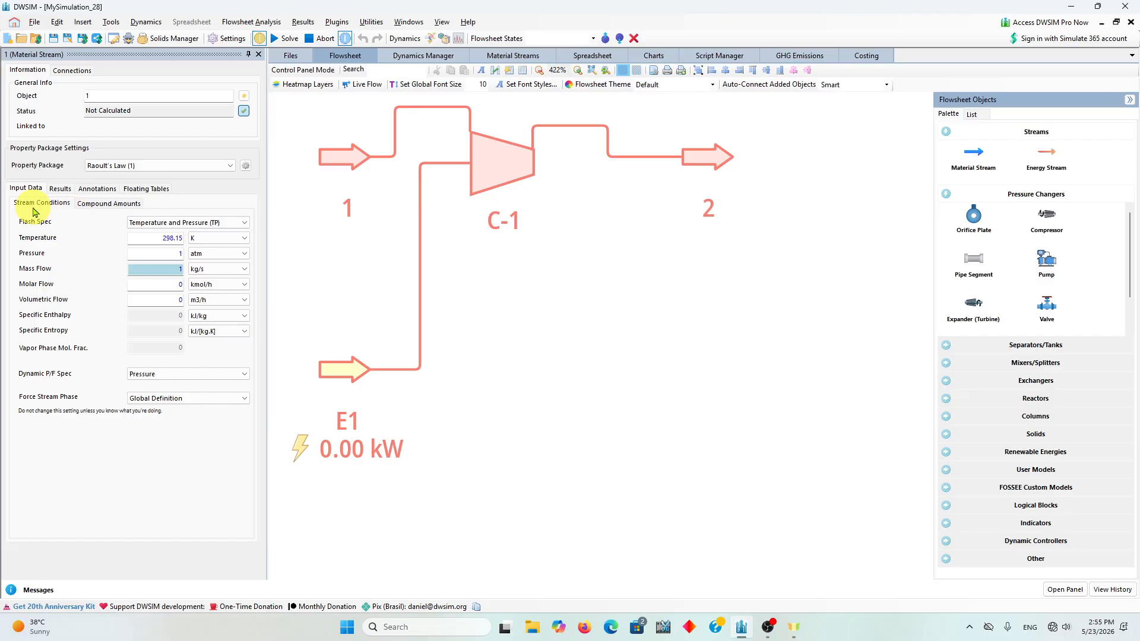
{"action": "left_click_drag", "start_coordinate": [148, 238], "coordinate": [221, 238]}
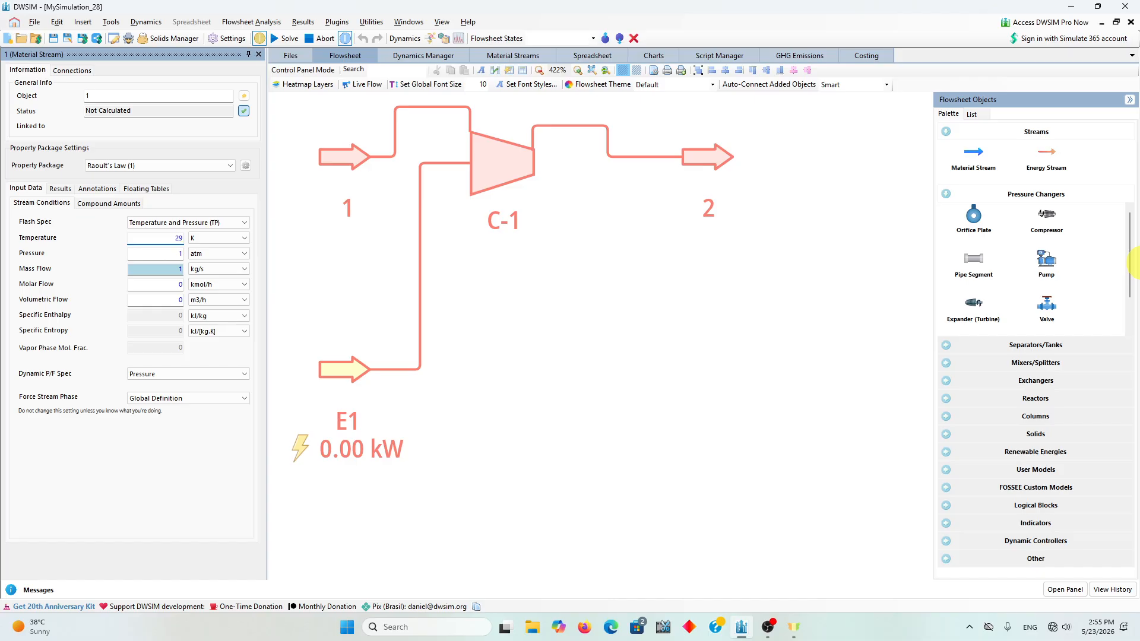
{"action": "key", "text": "Return"}
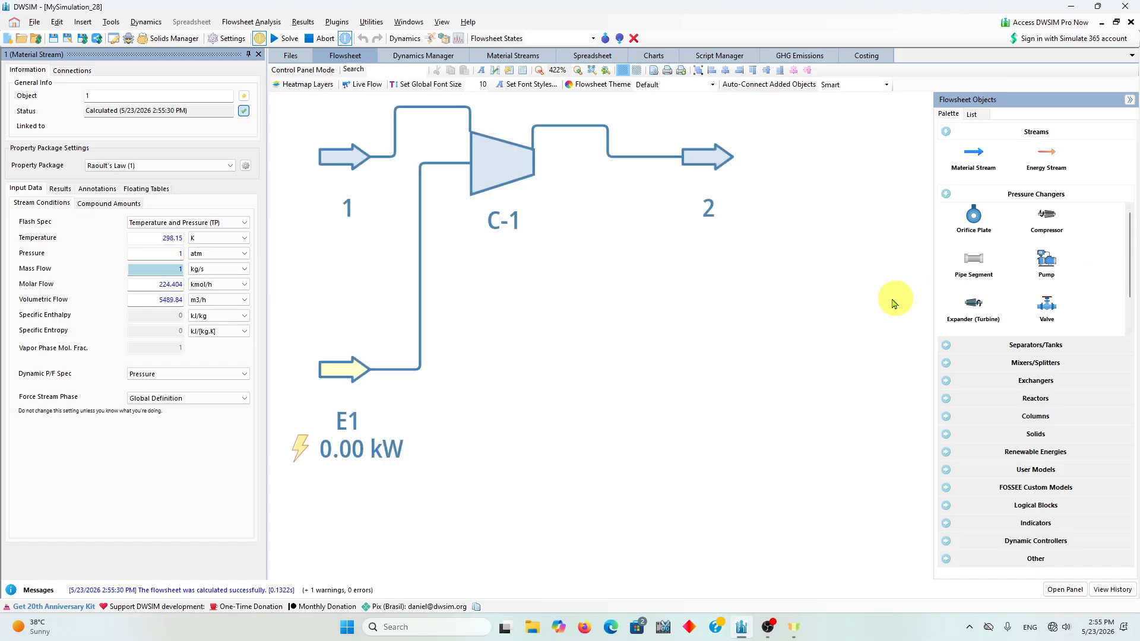
{"action": "left_click_drag", "start_coordinate": [182, 254], "coordinate": [259, 258]}
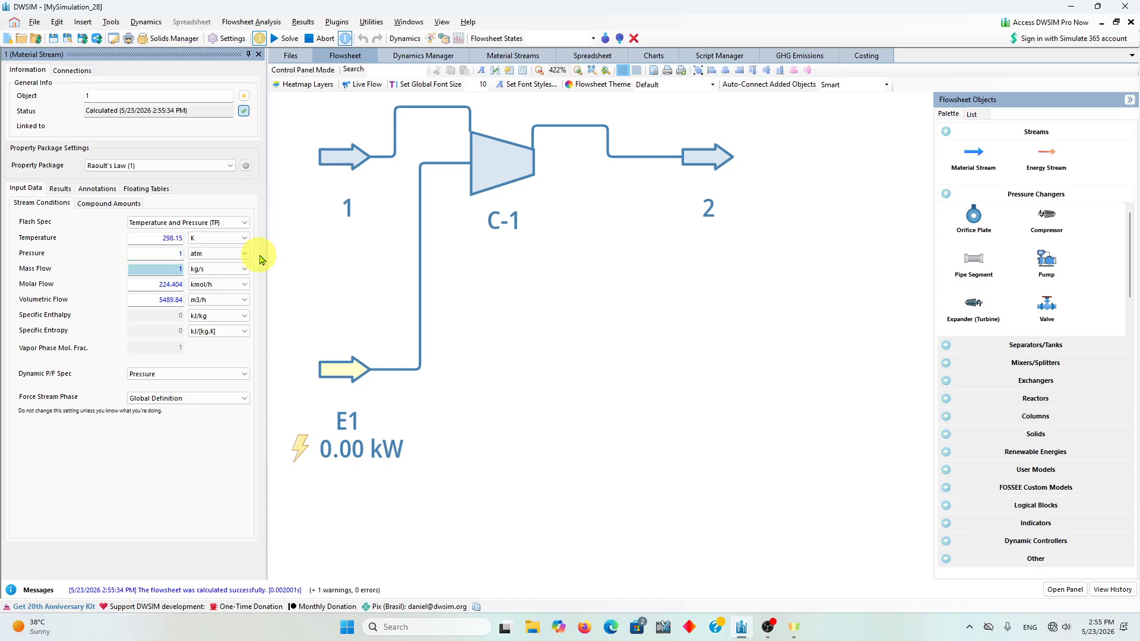
{"action": "left_click_drag", "start_coordinate": [514, 340], "coordinate": [557, 362]}
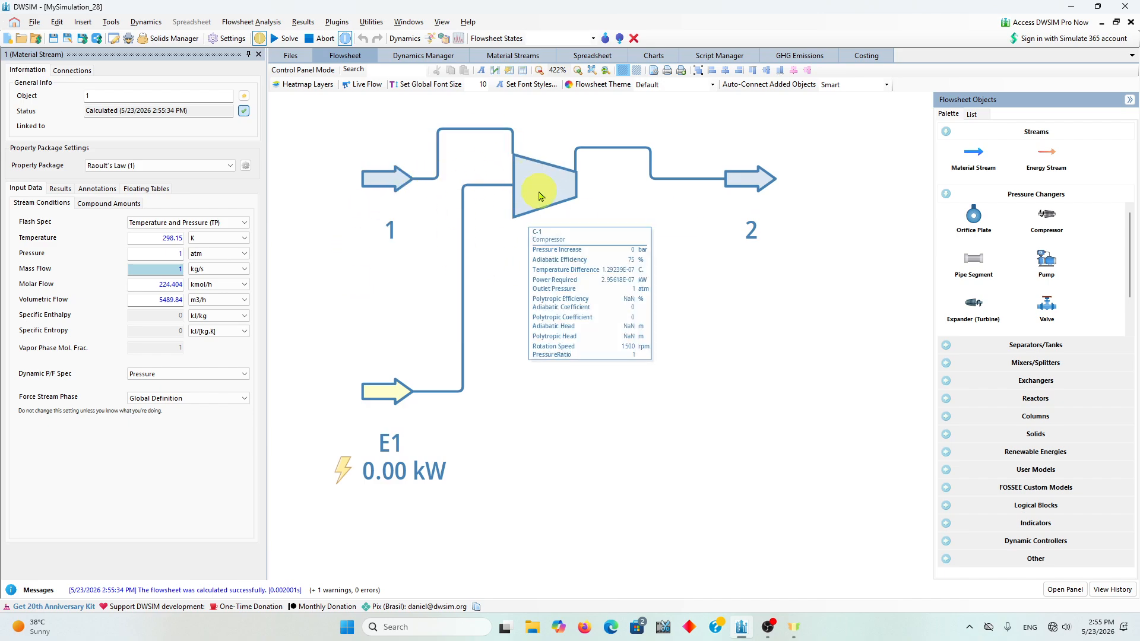
{"action": "left_click", "coordinate": [170, 271]}
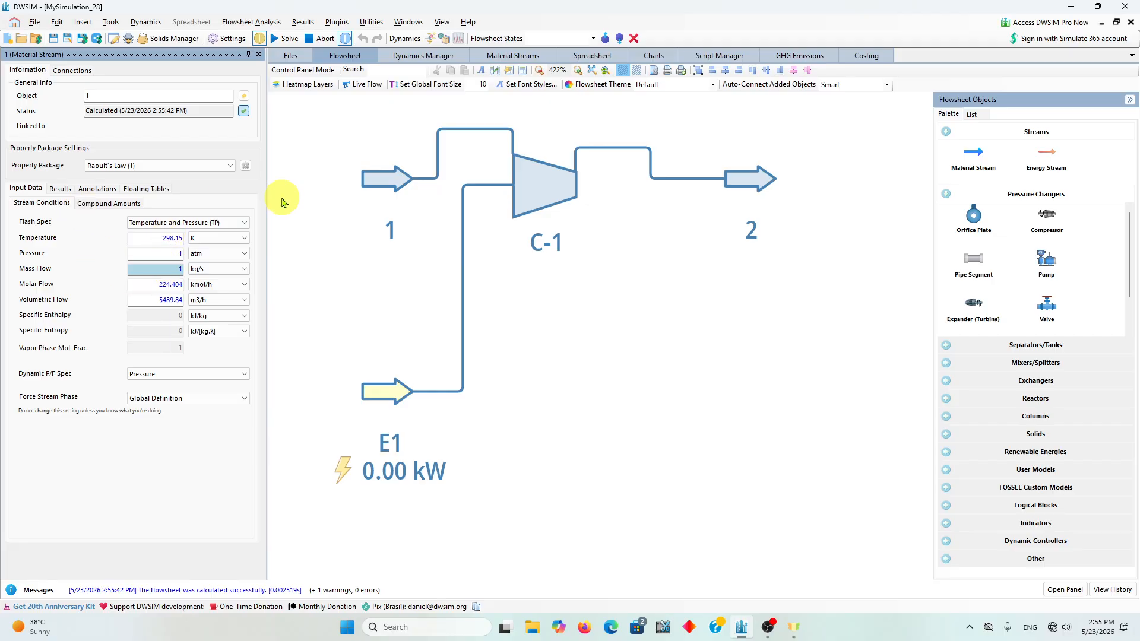
{"action": "mouse_move", "coordinate": [403, 195]}
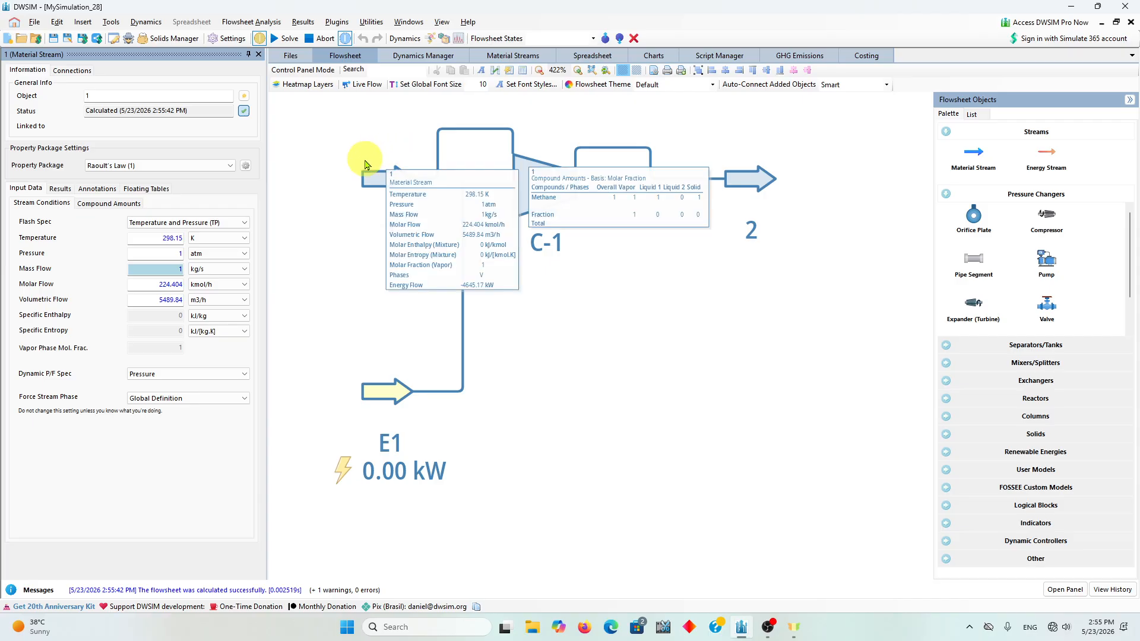
{"action": "left_click", "coordinate": [109, 206]}
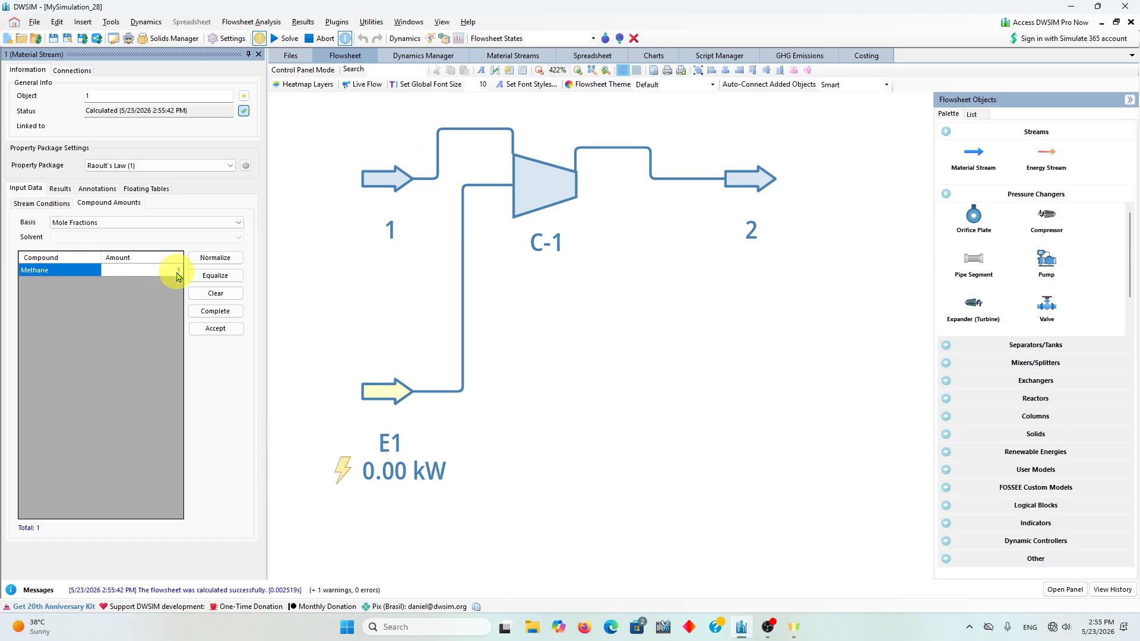
- Configure compressor C-1 with calculation type Outlet Pressure, an outlet pressure of 2 atm and an adiabatic efficiency of 100%
{"action": "left_click", "coordinate": [548, 195]}
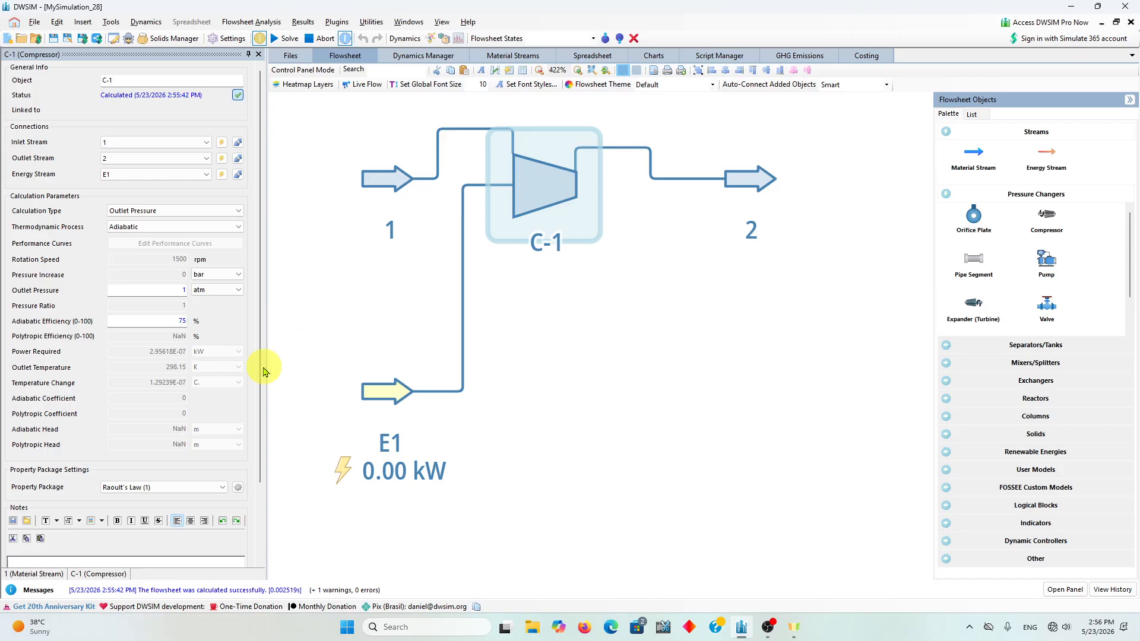
{"action": "left_click", "coordinate": [143, 213]}
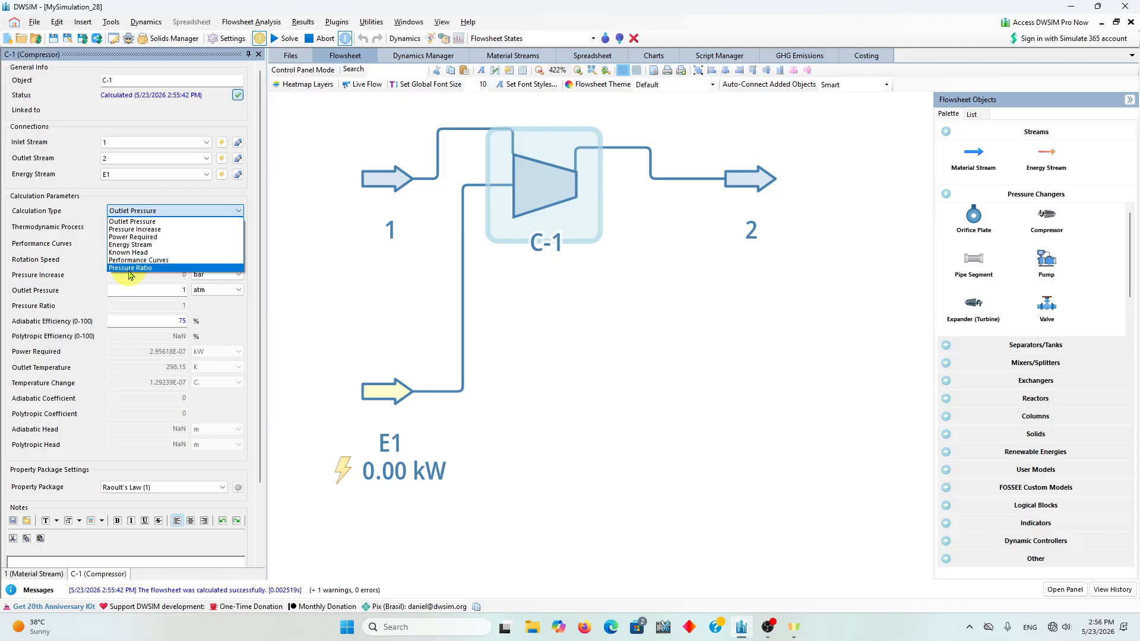
{"action": "left_click", "coordinate": [135, 214]}
{"action": "left_click", "coordinate": [136, 213]}
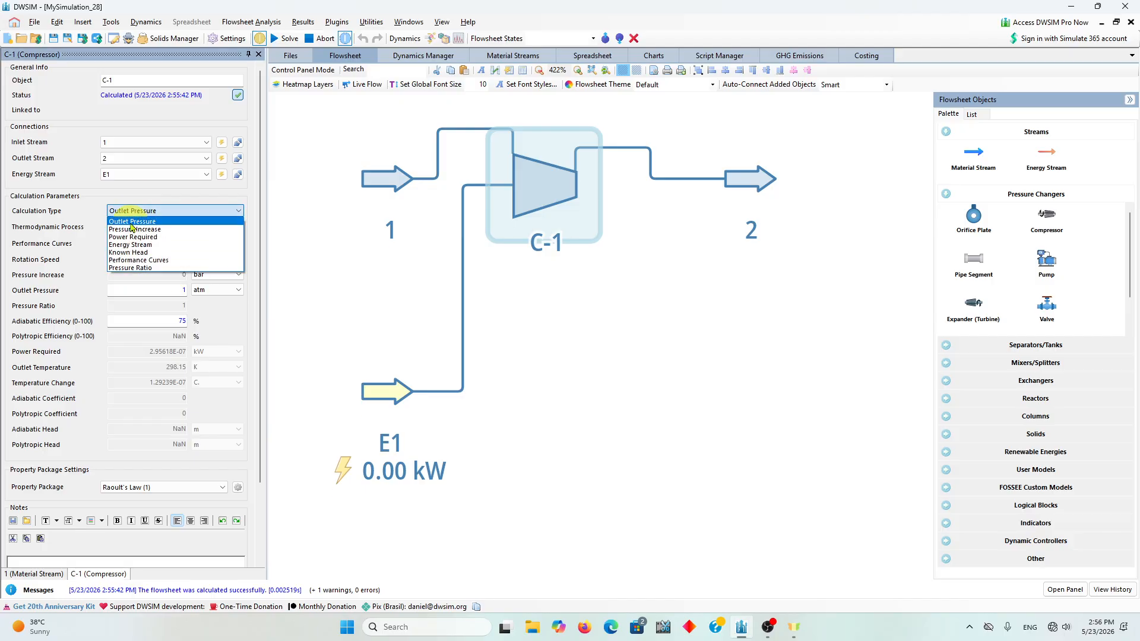
{"action": "left_click", "coordinate": [132, 222]}
{"action": "left_click_drag", "start_coordinate": [172, 291], "coordinate": [227, 292]}
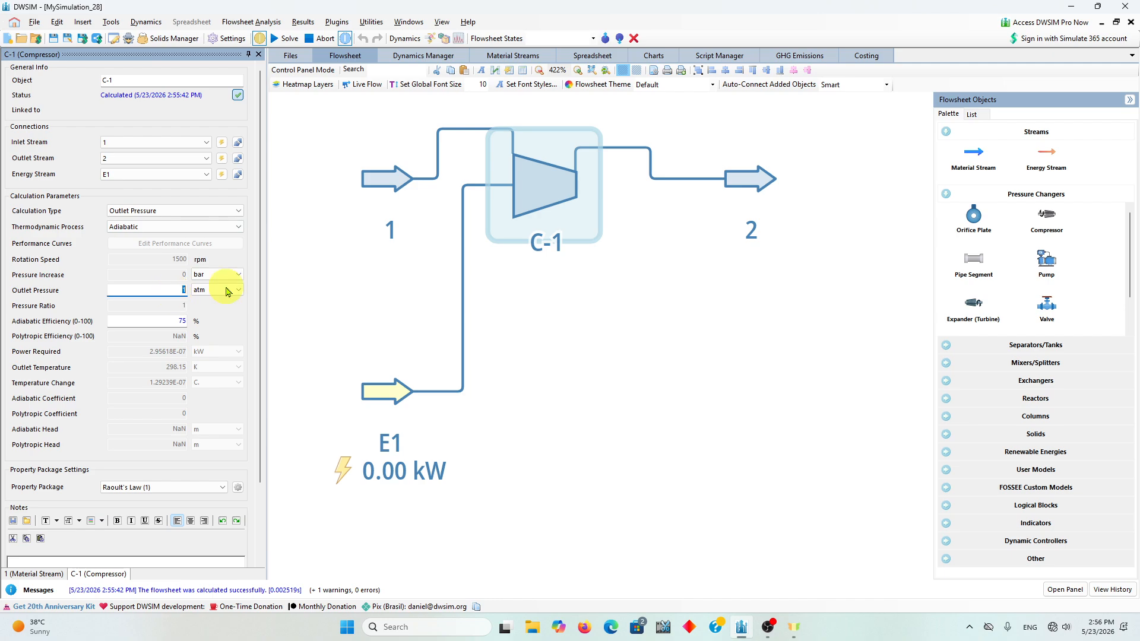
{"action": "type", "text": "2"}
{"action": "key", "text": "Return"}
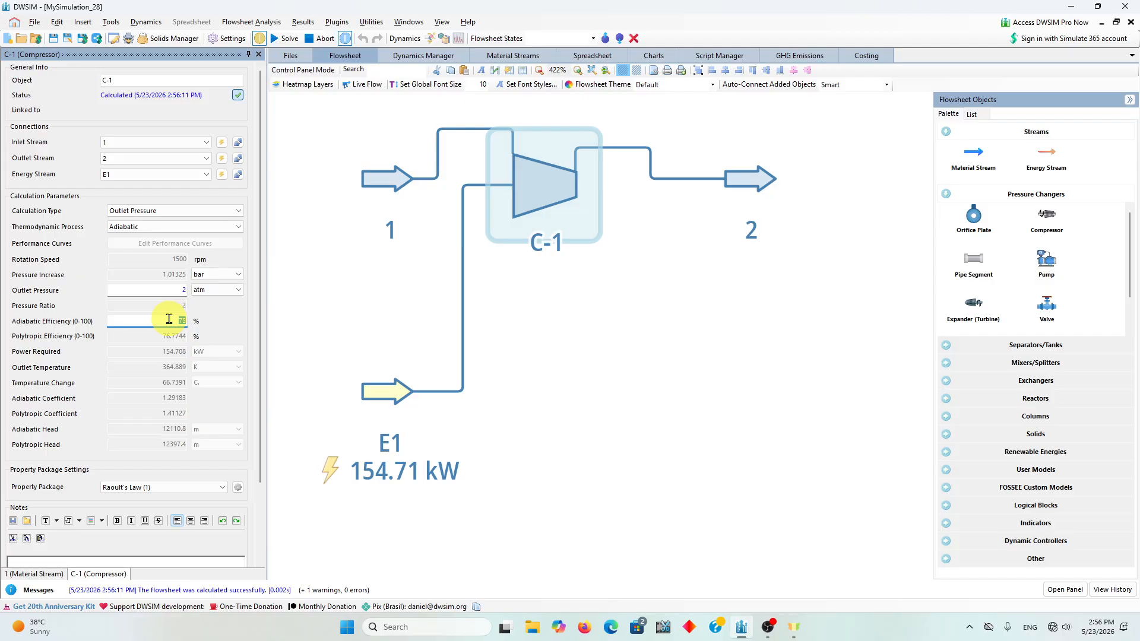
{"action": "key", "text": "Return"}
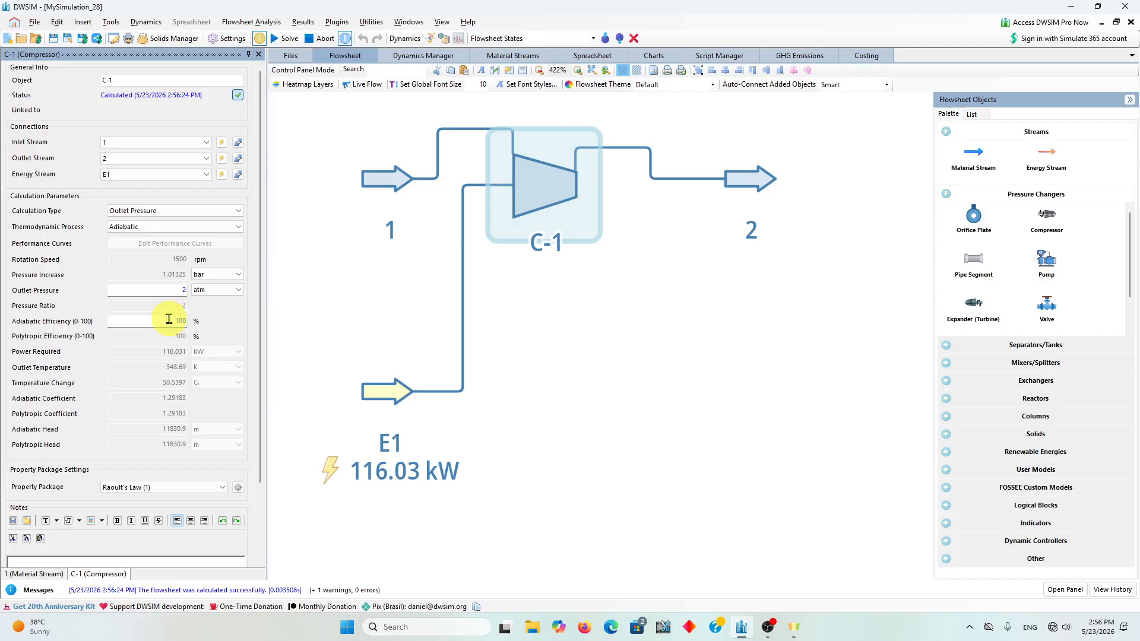
- Collapse the Flowsheet Objects palette and adjust the compressor editor's width so its parameter values are readable beside the flowsheet
{"action": "left_click", "coordinate": [698, 387]}
{"action": "scroll", "coordinate": [699, 390], "scroll_direction": "down", "scroll_amount": 3}
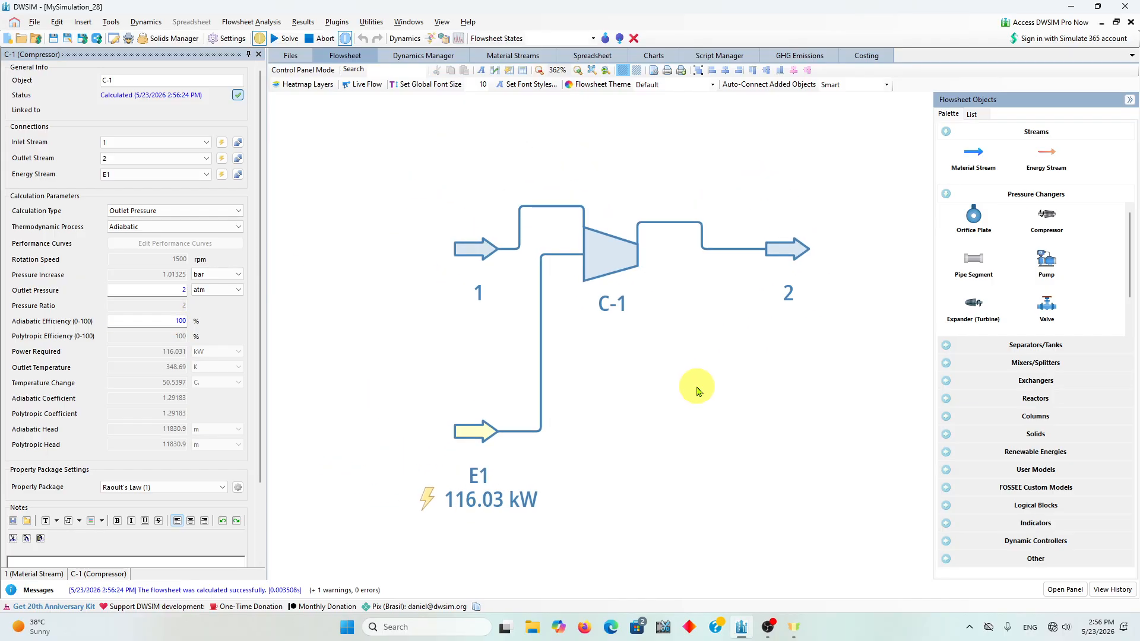
{"action": "left_click_drag", "start_coordinate": [685, 414], "coordinate": [639, 330]}
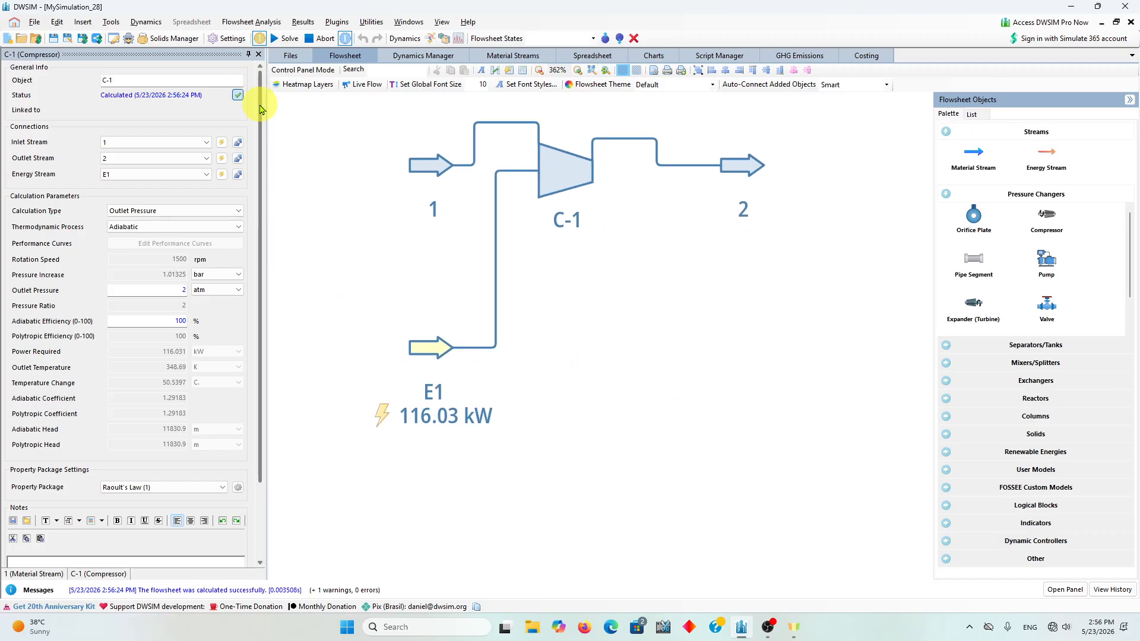
{"action": "left_click_drag", "start_coordinate": [265, 113], "coordinate": [212, 127]}
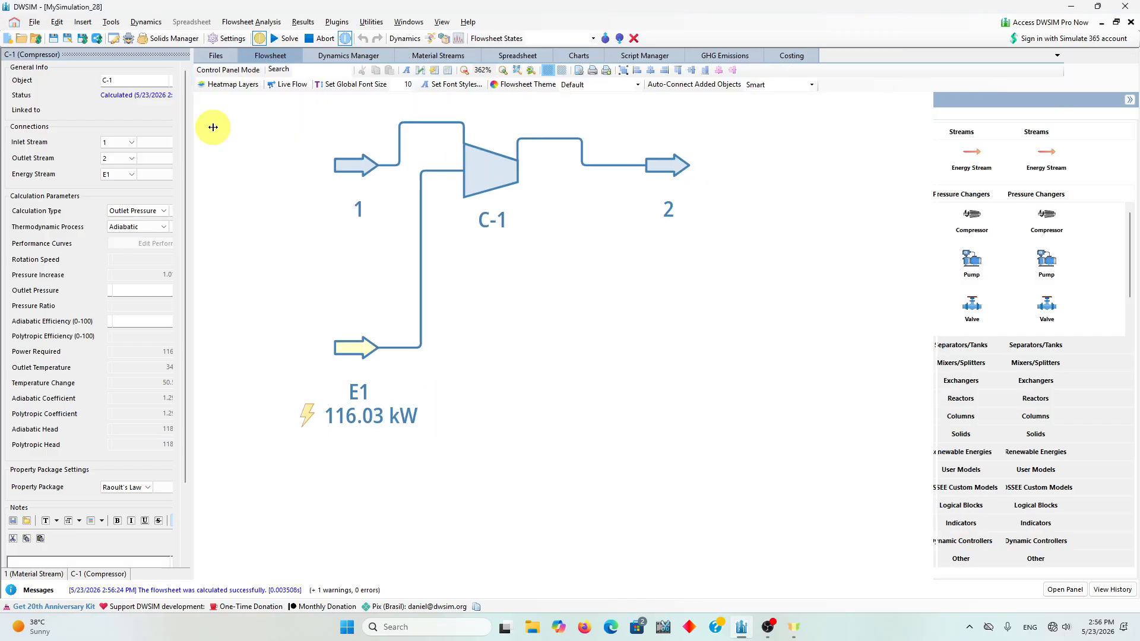
{"action": "left_click", "coordinate": [1130, 99]}
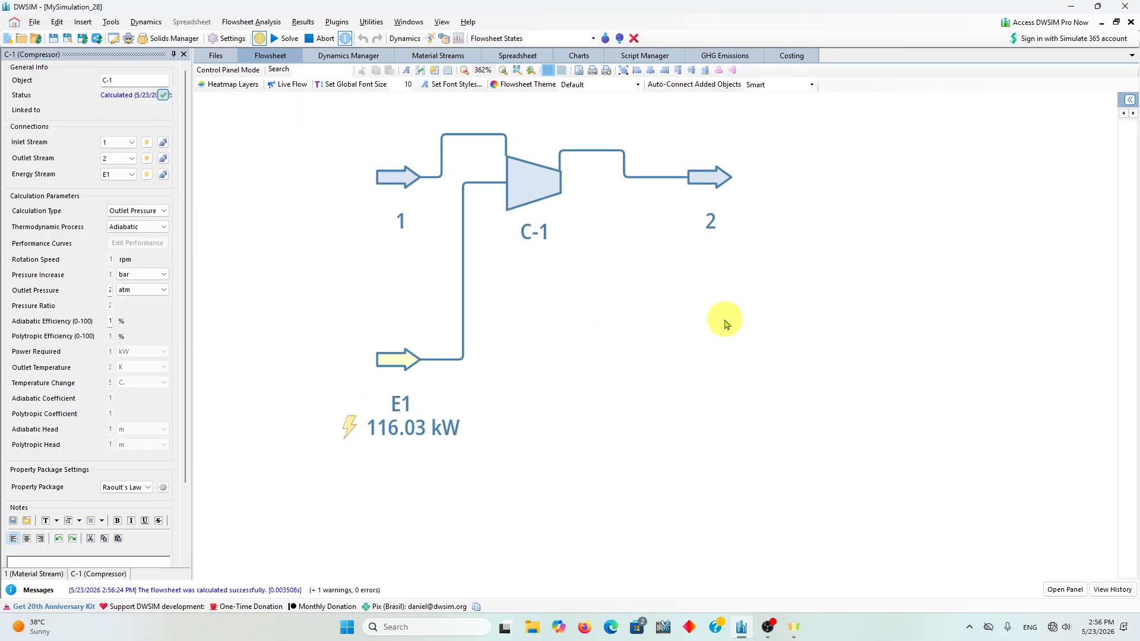
{"action": "left_click_drag", "start_coordinate": [189, 179], "coordinate": [257, 183]}
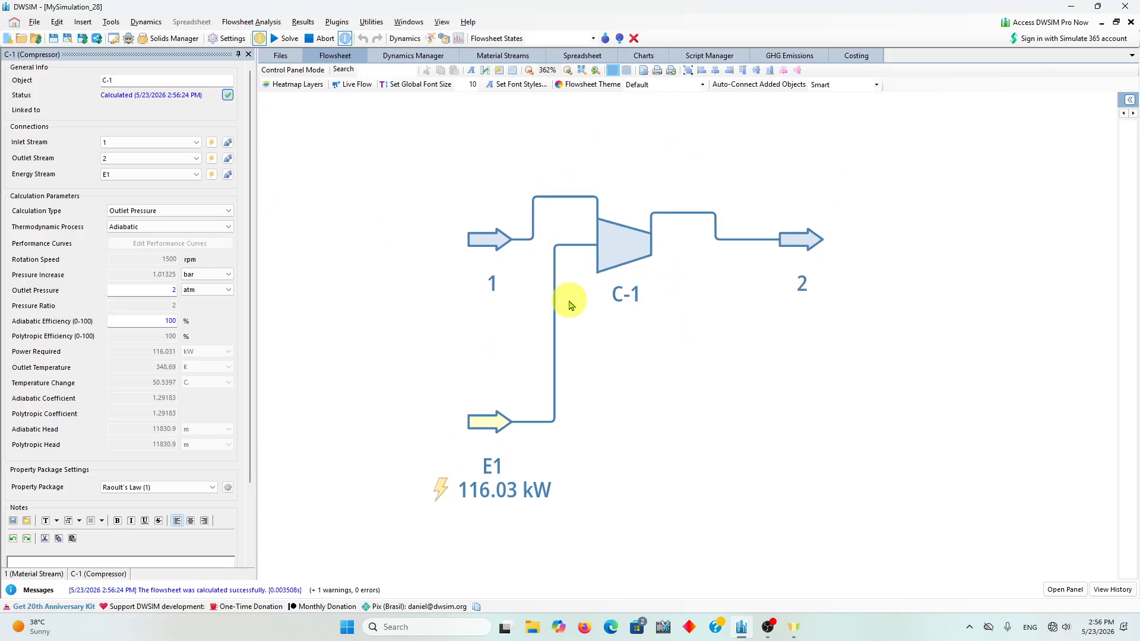
- Insert a property table showing stream 1's Temperature, Pressure and Mass Flow, and place it above the inlet stream, clear of the diagram
{"action": "mouse_move", "coordinate": [483, 252]}
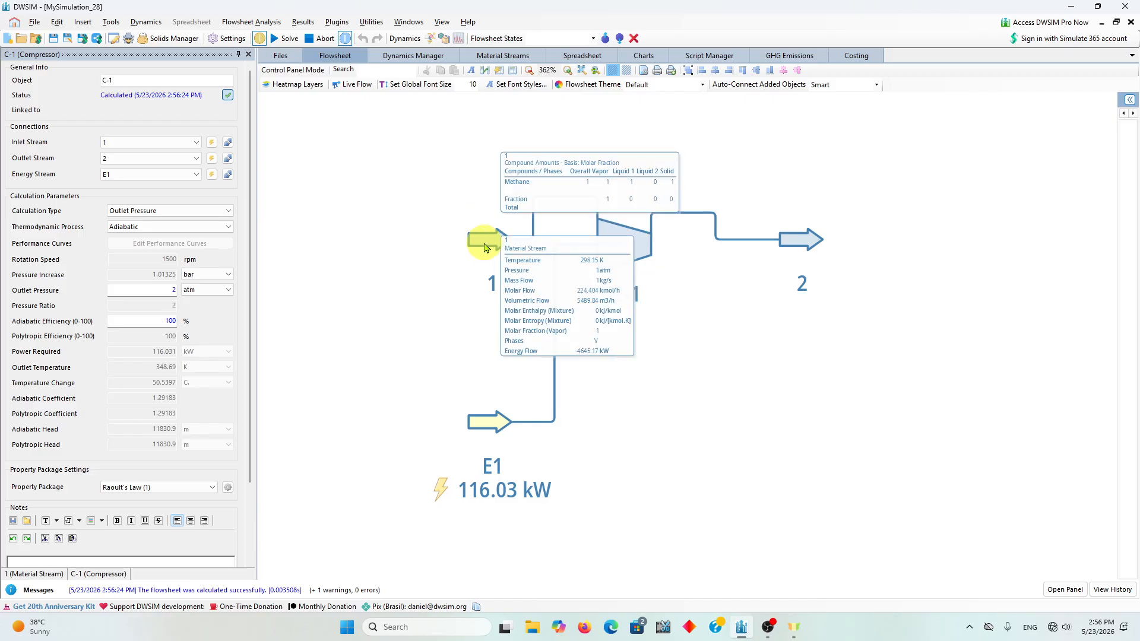
{"action": "mouse_move", "coordinate": [784, 236]}
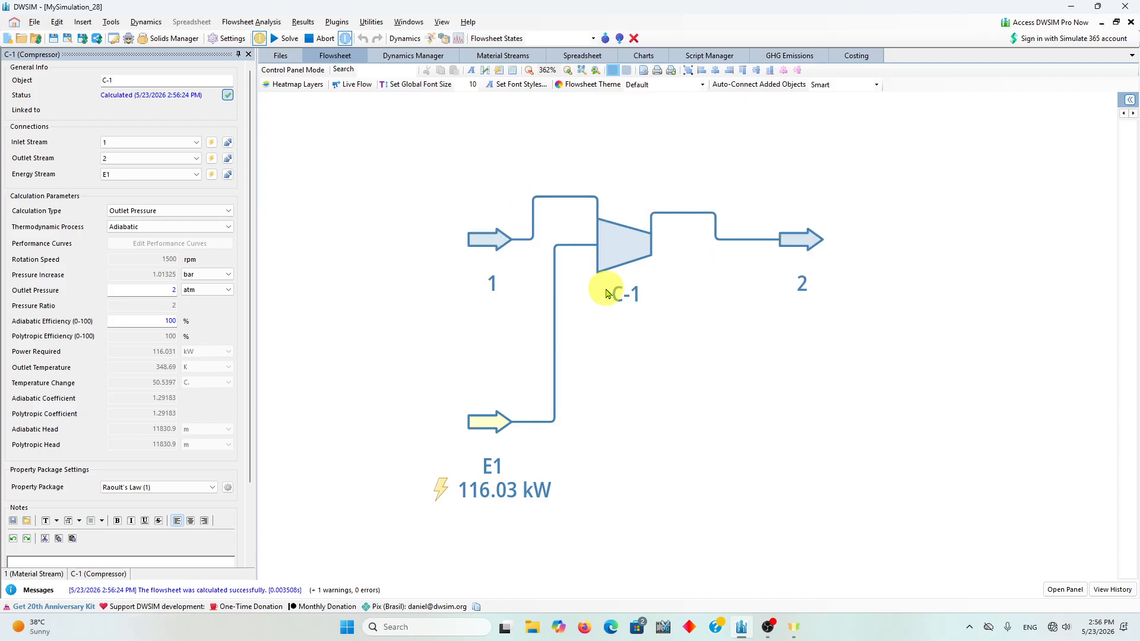
{"action": "left_click", "coordinate": [84, 24]}
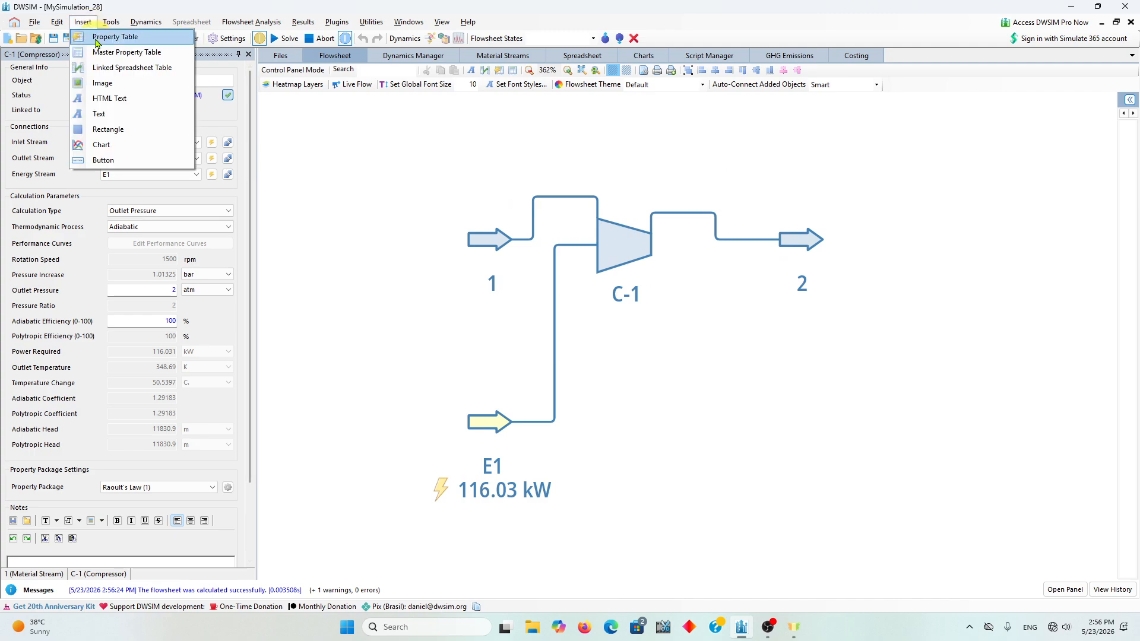
{"action": "left_click", "coordinate": [112, 37]}
{"action": "left_click", "coordinate": [419, 196]}
{"action": "double_click", "coordinate": [419, 196]}
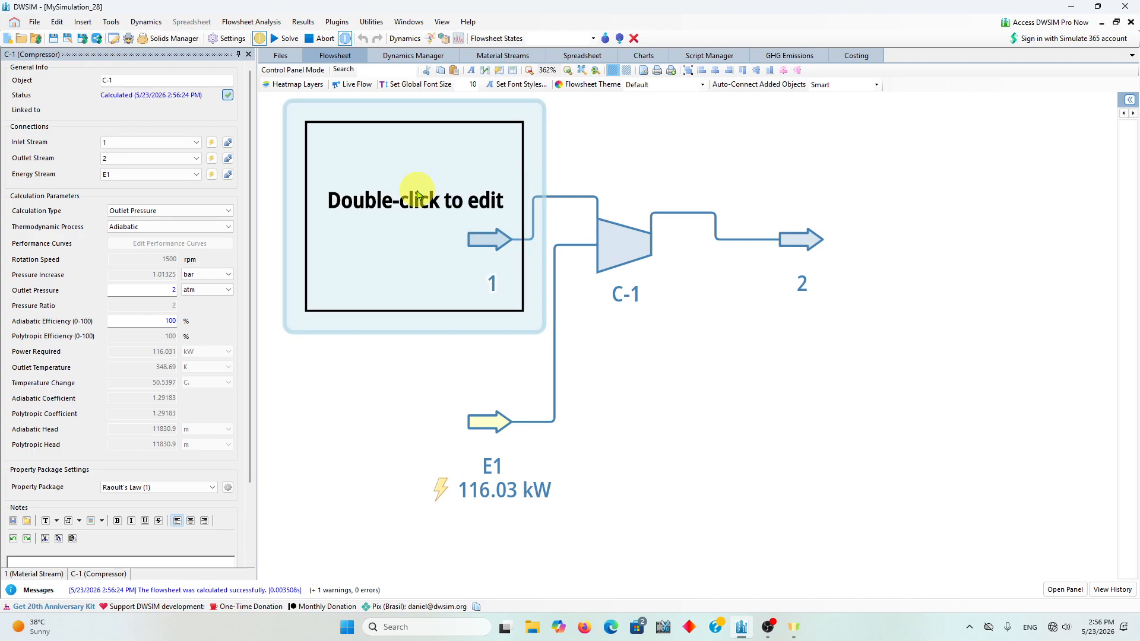
{"action": "left_click", "coordinate": [437, 241]}
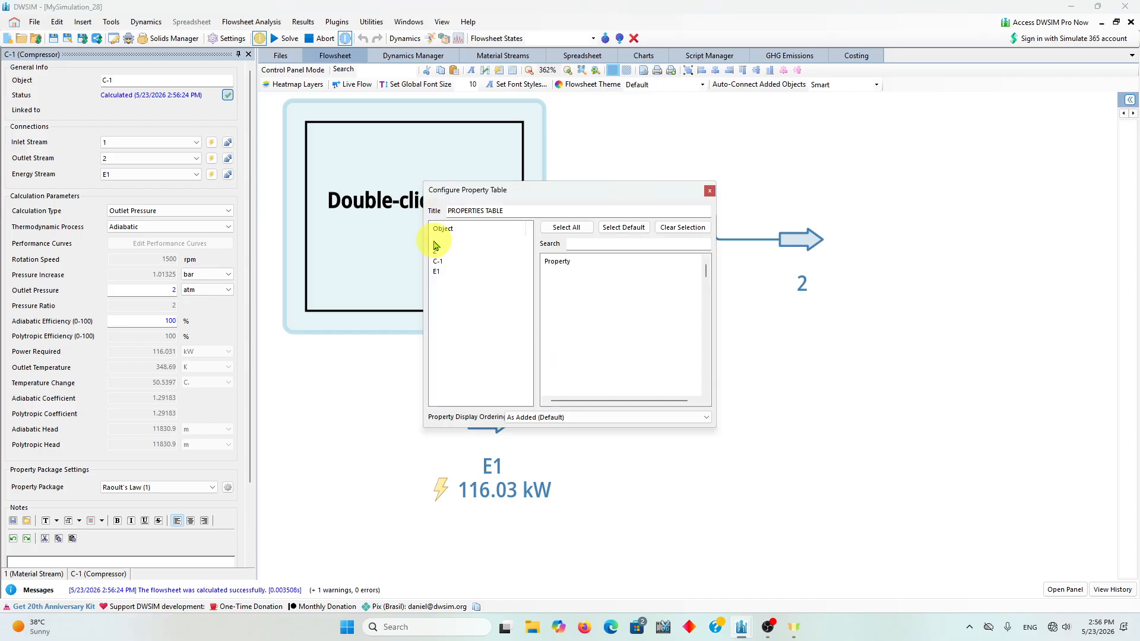
{"action": "left_click", "coordinate": [547, 275]}
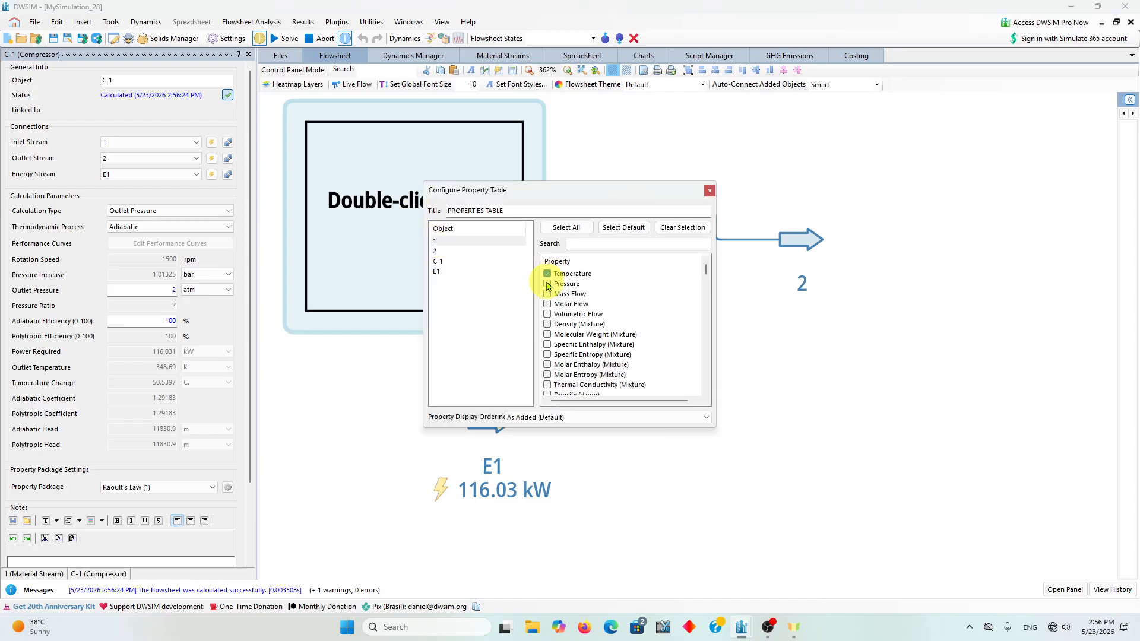
{"action": "left_click", "coordinate": [710, 192]}
{"action": "scroll", "coordinate": [677, 186], "scroll_direction": "down", "scroll_amount": 4}
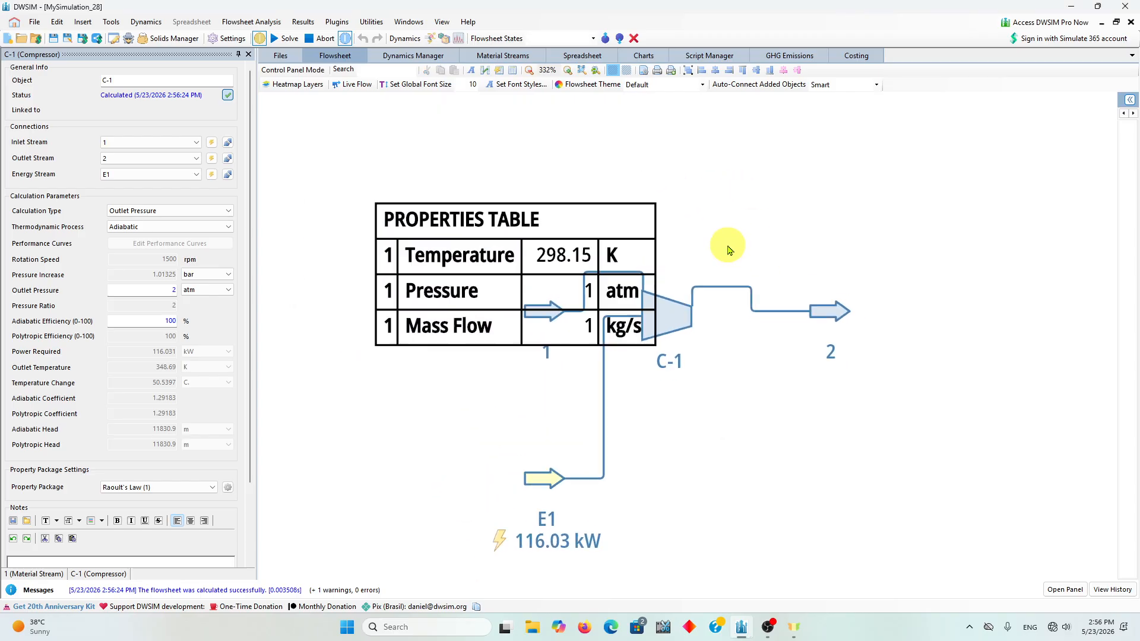
{"action": "left_click_drag", "start_coordinate": [530, 252], "coordinate": [411, 183]}
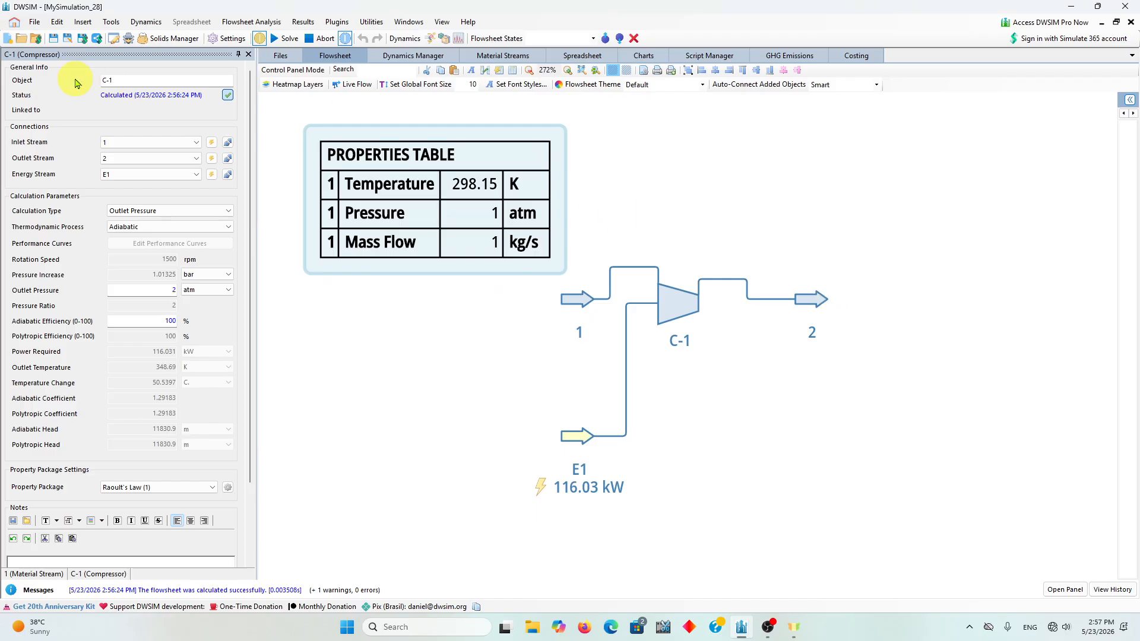
- Insert a second property table showing stream 2's Temperature, Pressure and Mass Flow, and place it above the outlet stream
{"action": "left_click", "coordinate": [90, 24]}
{"action": "left_click", "coordinate": [114, 38]}
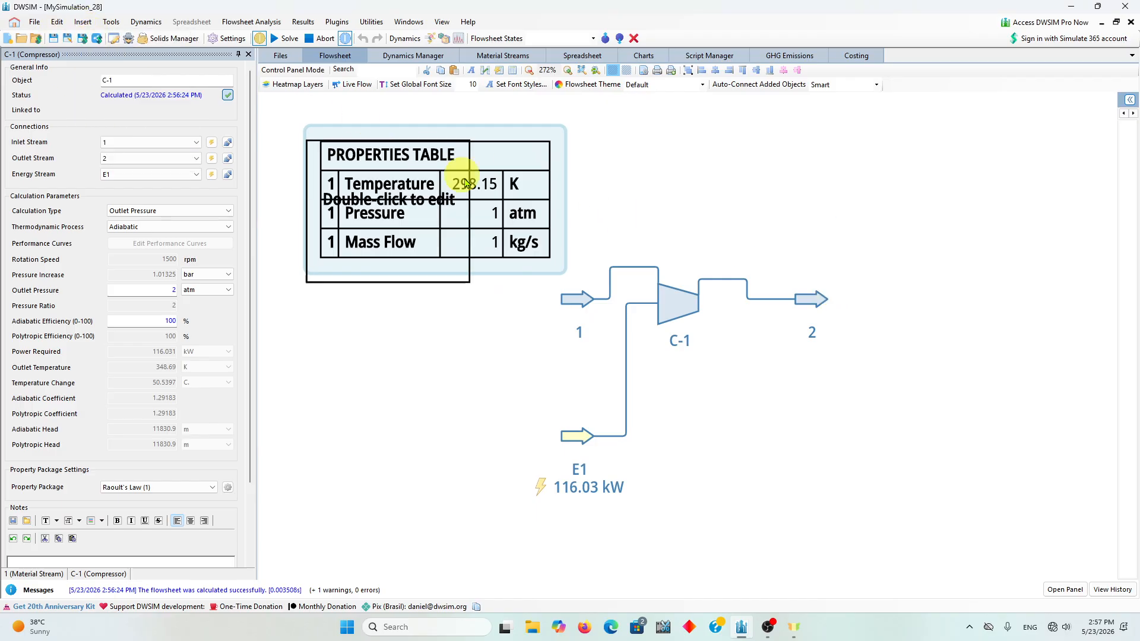
{"action": "left_click", "coordinate": [906, 198]}
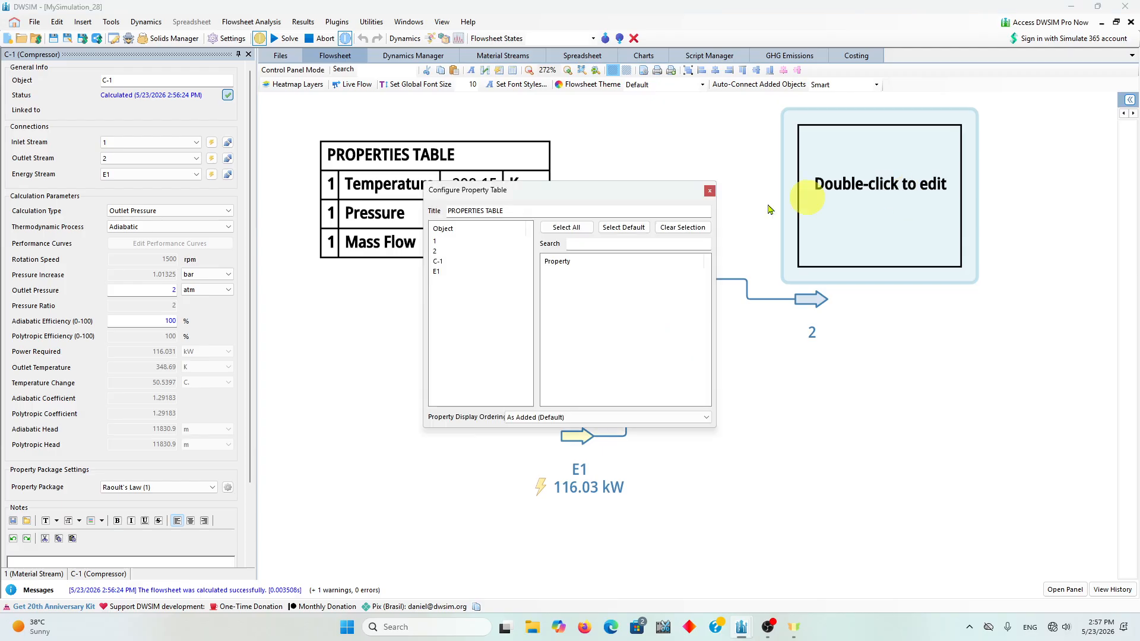
{"action": "left_click", "coordinate": [438, 251]}
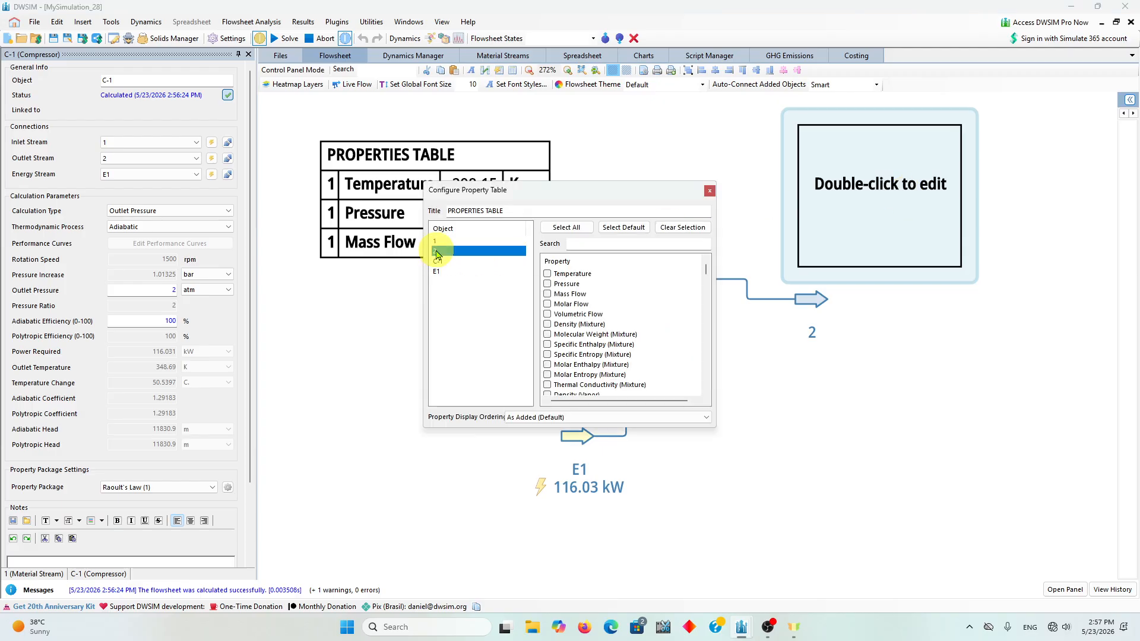
{"action": "left_click", "coordinate": [547, 274]}
{"action": "left_click", "coordinate": [548, 295]}
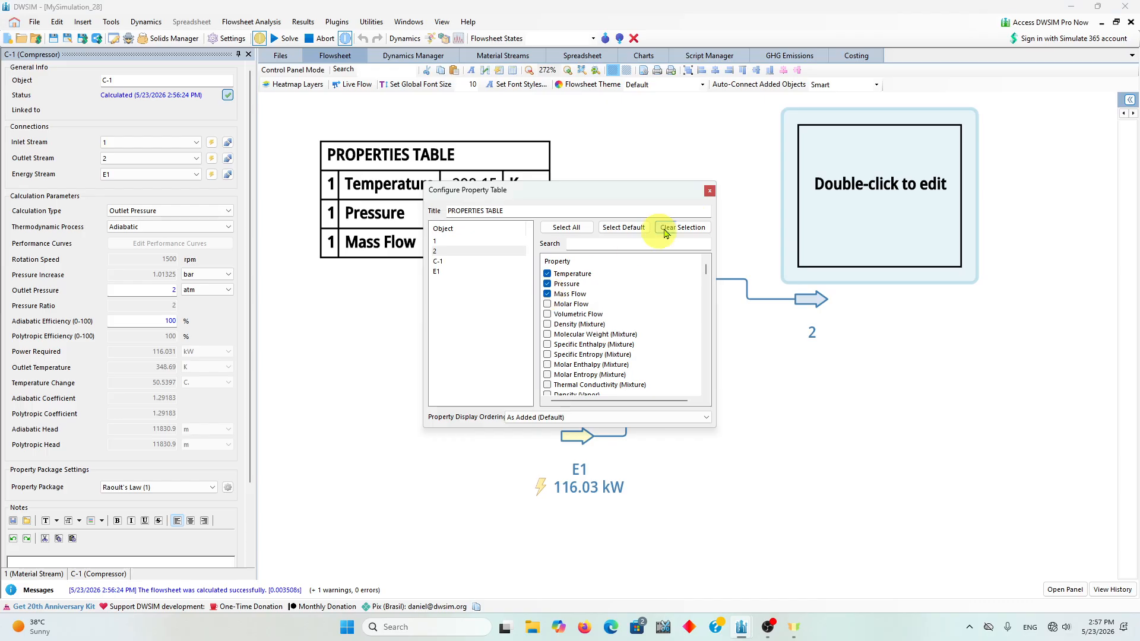
{"action": "left_click", "coordinate": [709, 191]}
{"action": "mouse_move", "coordinate": [947, 199]}
{"action": "left_mouse_down"}
{"action": "mouse_move", "coordinate": [949, 223]}
{"action": "mouse_move", "coordinate": [951, 205]}
{"action": "left_mouse_up"}
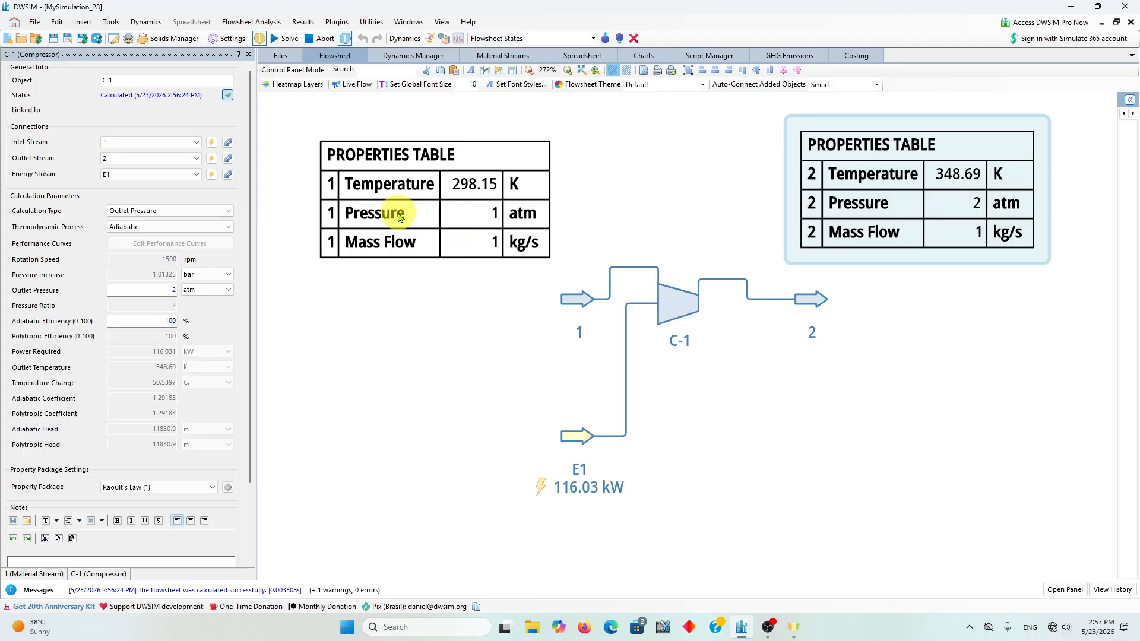
{"action": "mouse_move", "coordinate": [680, 300]}
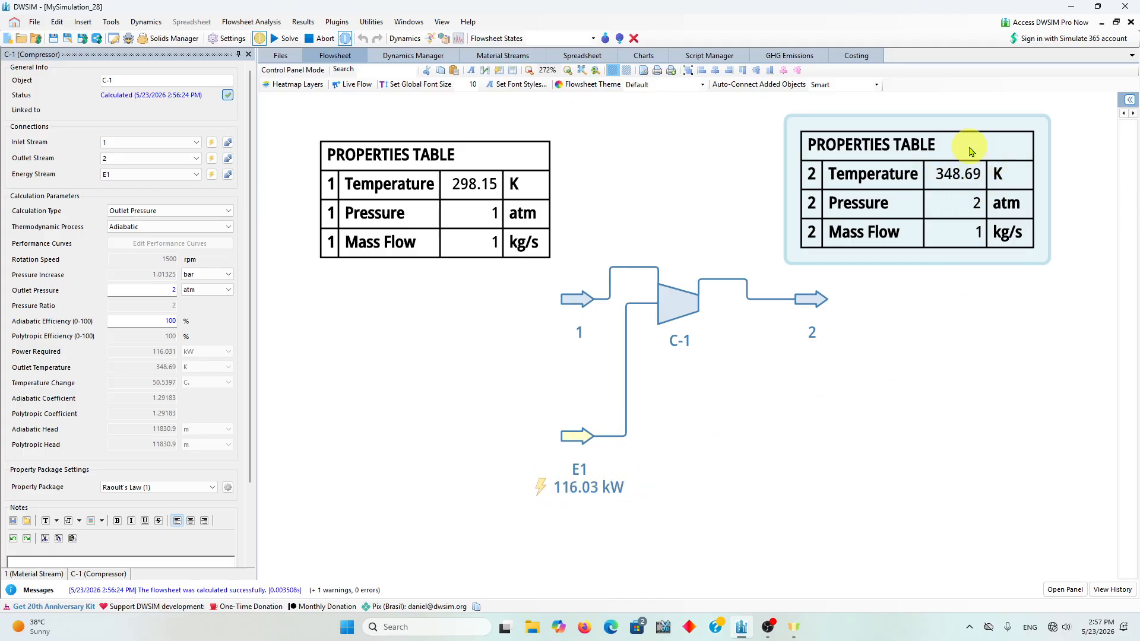
{"action": "key", "text": "alt+Tab"}
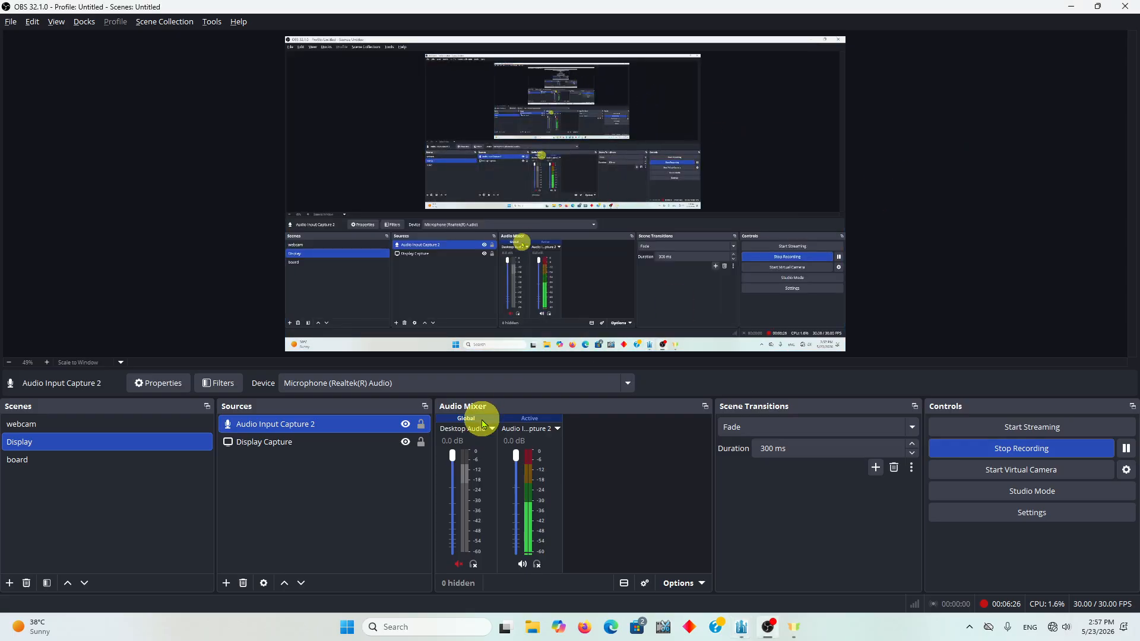